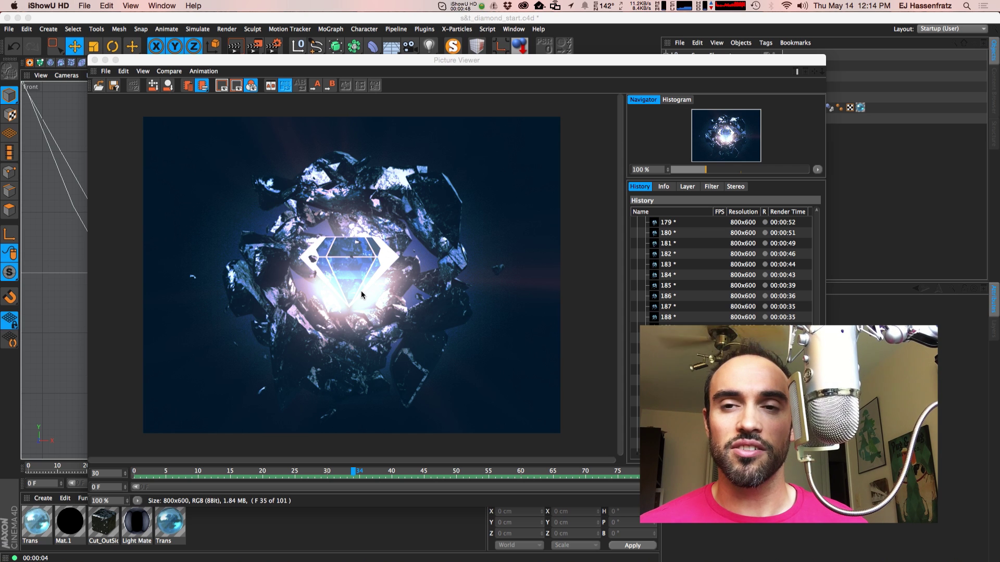
Scrub through the rendered diamond animation in the Picture Viewer, forward to frame 67 and back
click(387, 473)
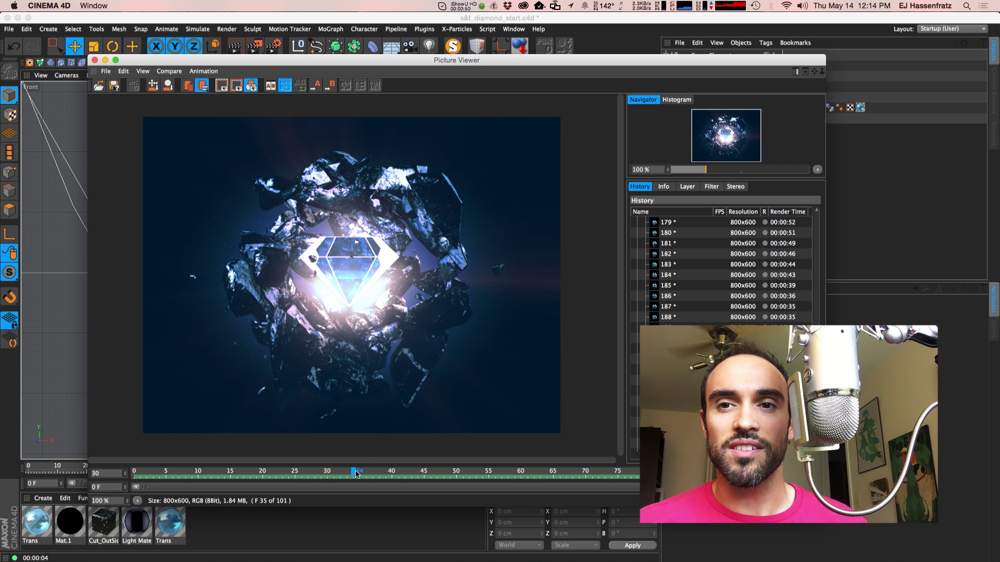
drag(388, 474, 566, 480)
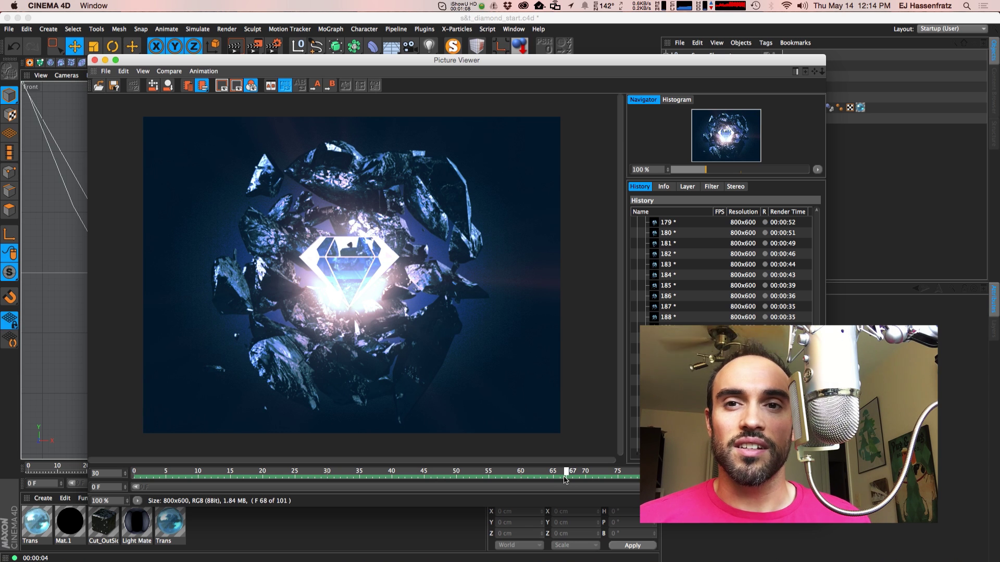
key(shift+r)
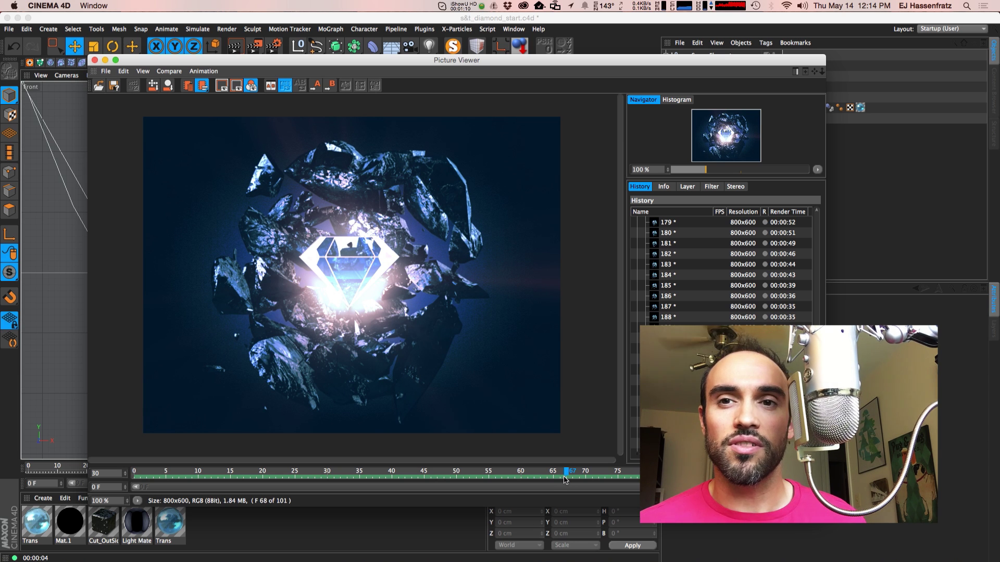
mouse_move(565, 479)
mouse_down()
mouse_move(671, 477)
mouse_move(351, 477)
mouse_move(376, 475)
mouse_up()
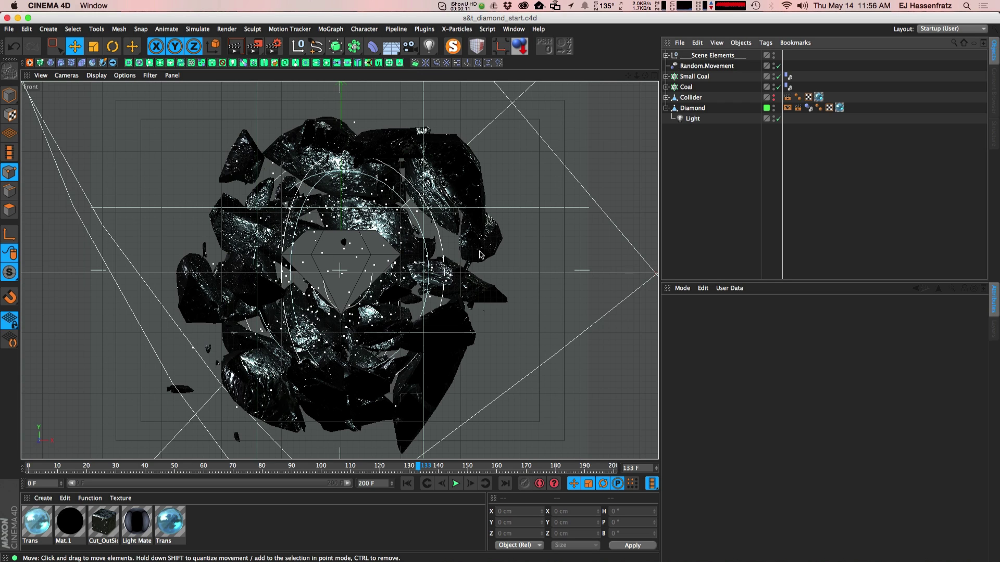
Render the front view at frame 133 and select the Diamond object
key(ctrl+r)
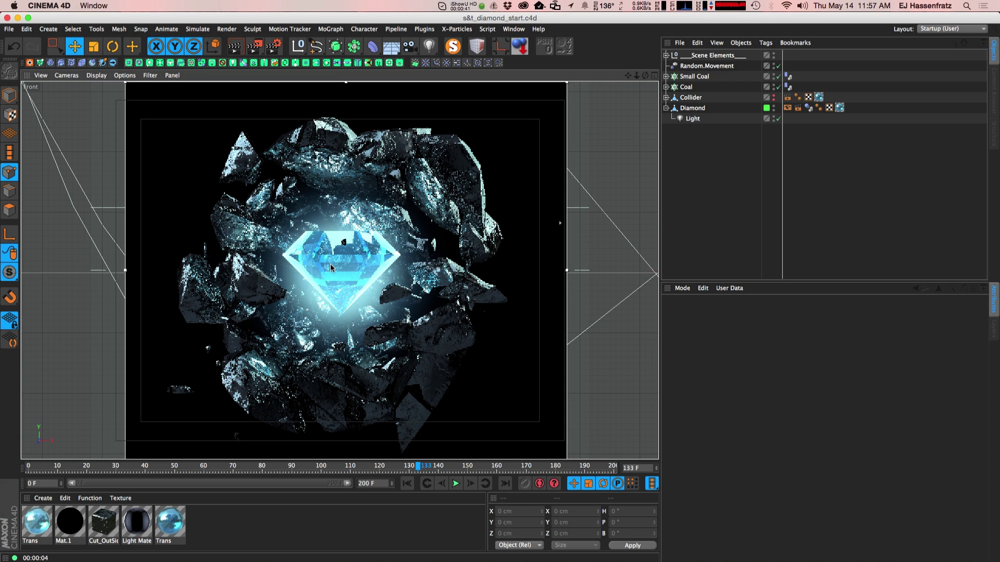
click(692, 108)
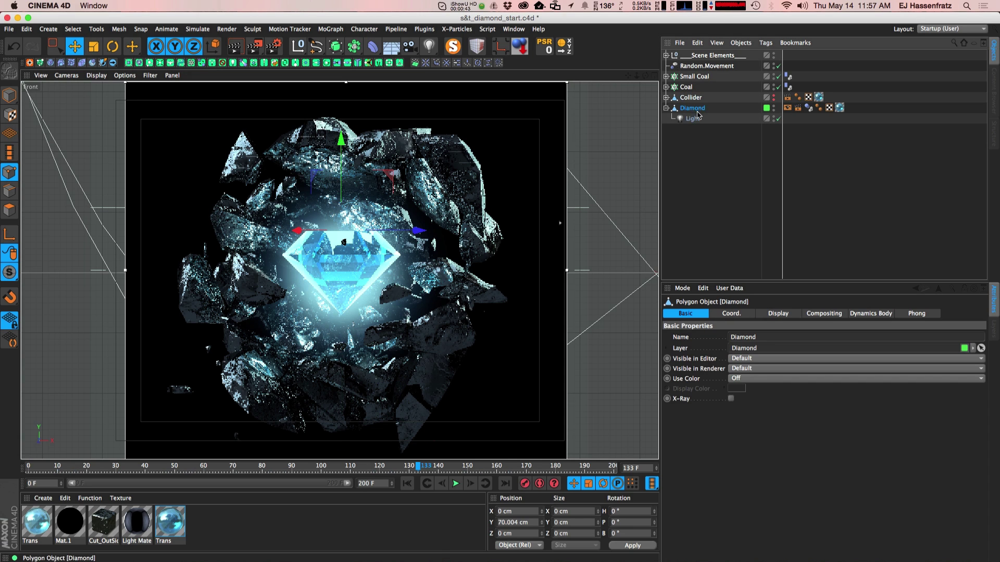
key(super+r)
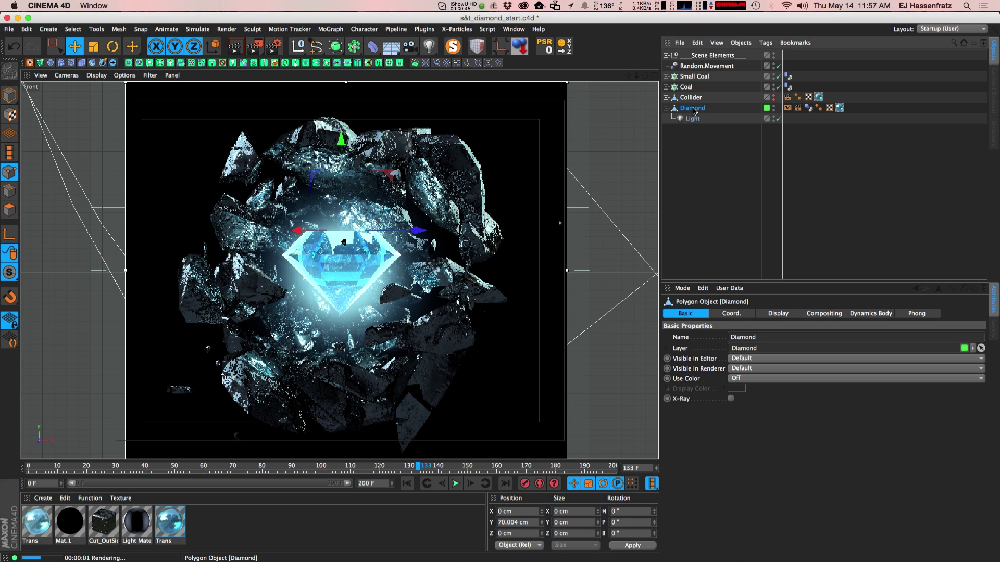
Try rotating the Diamond object, undo it, and deselect the object
key(r)
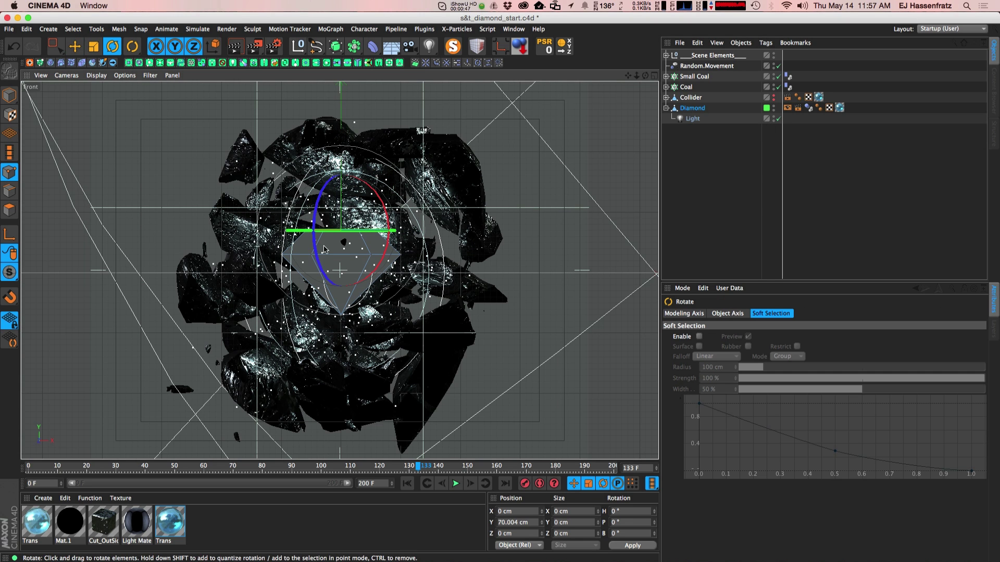
click(11, 91)
drag(364, 290, 313, 292)
key(ctrl+z)
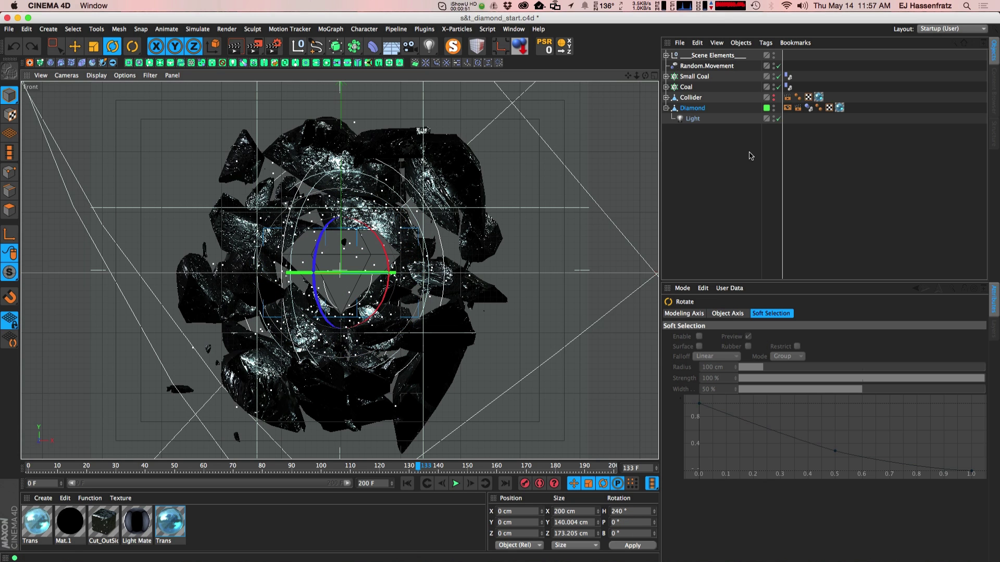
key(e)
click(691, 110)
click(10, 172)
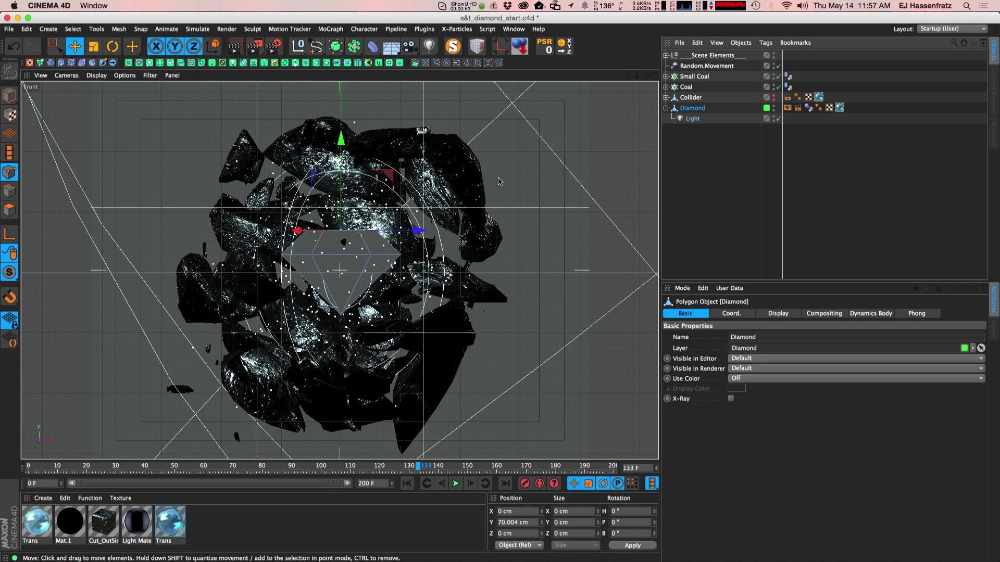
click(730, 209)
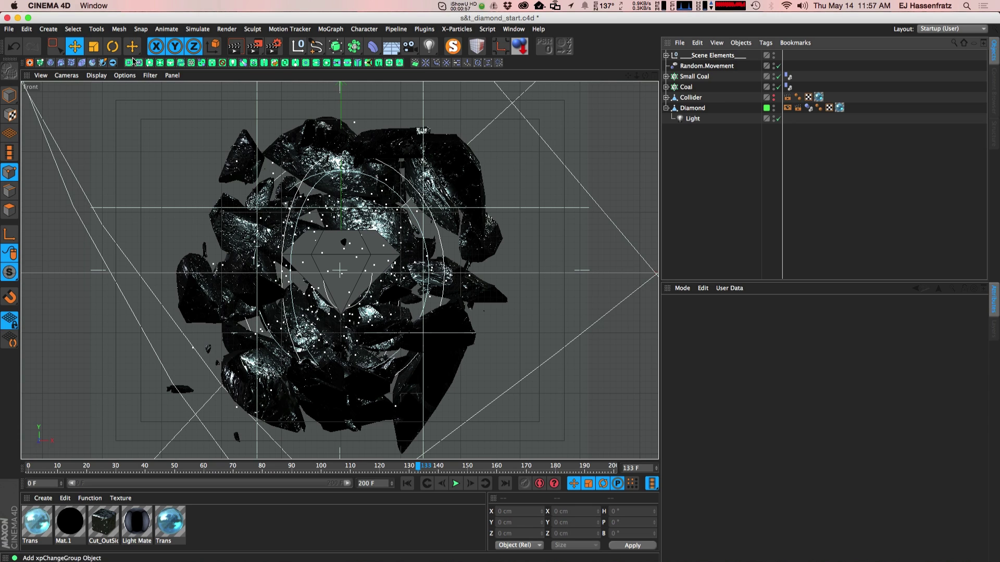
Add an Atom Array generator and make the Diamond object its child
click(10, 95)
click(354, 47)
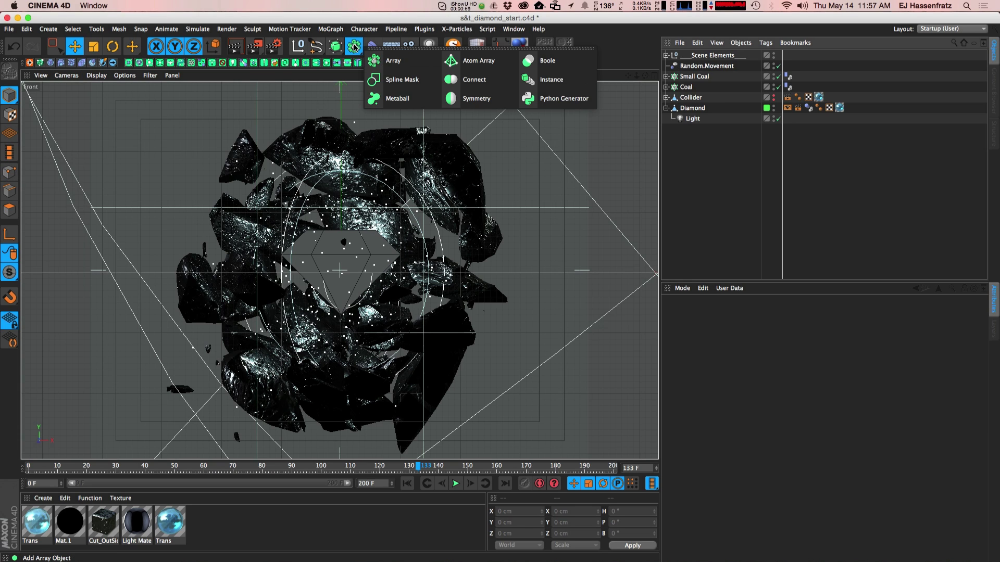
click(471, 60)
drag(703, 56, 688, 120)
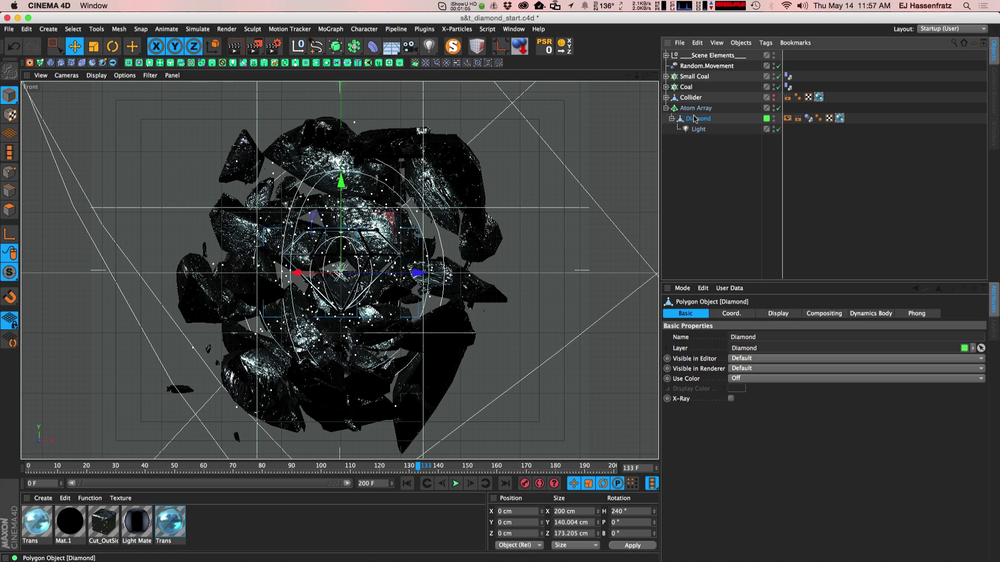
Hide the Coal and Small Coal cloners and disable the light under Diamond, checking with a viewport render
click(774, 87)
key(ctrl+r)
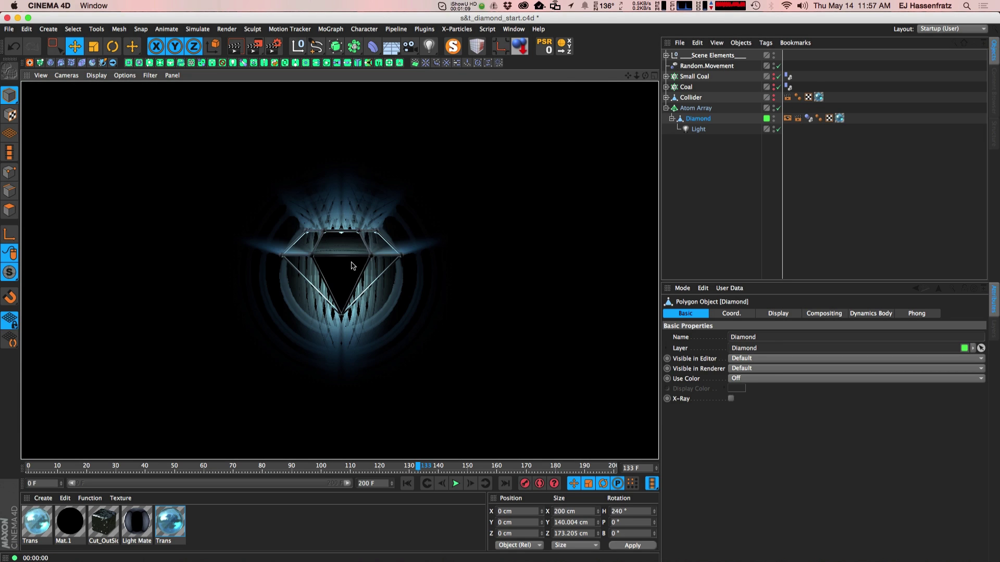
click(776, 129)
click(779, 128)
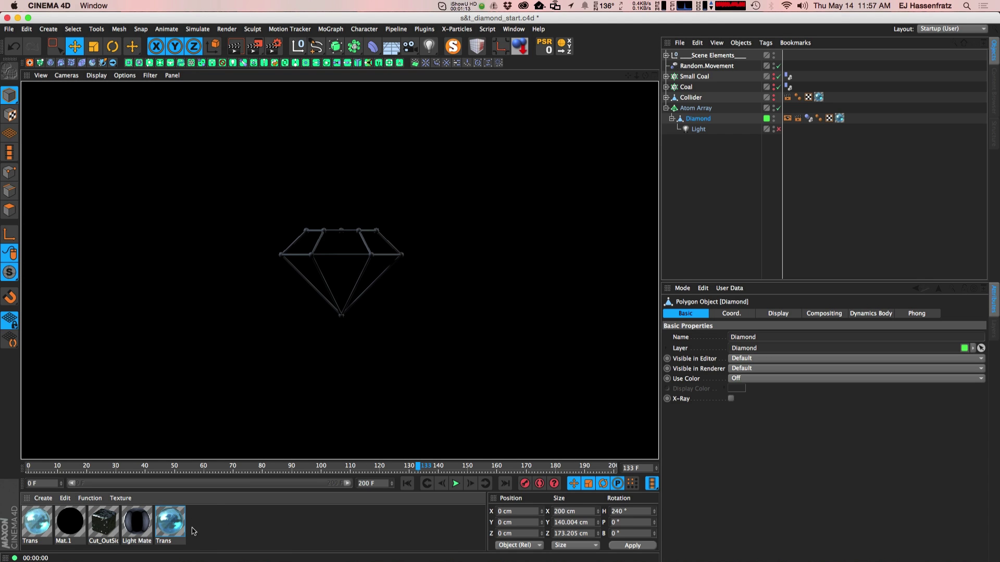
Create a default material, apply it to the Diamond object, and render the view
double_click(192, 530)
mouse_move(36, 530)
mouse_down()
mouse_move(756, 108)
mouse_move(703, 121)
mouse_up()
key(ctrl+r)
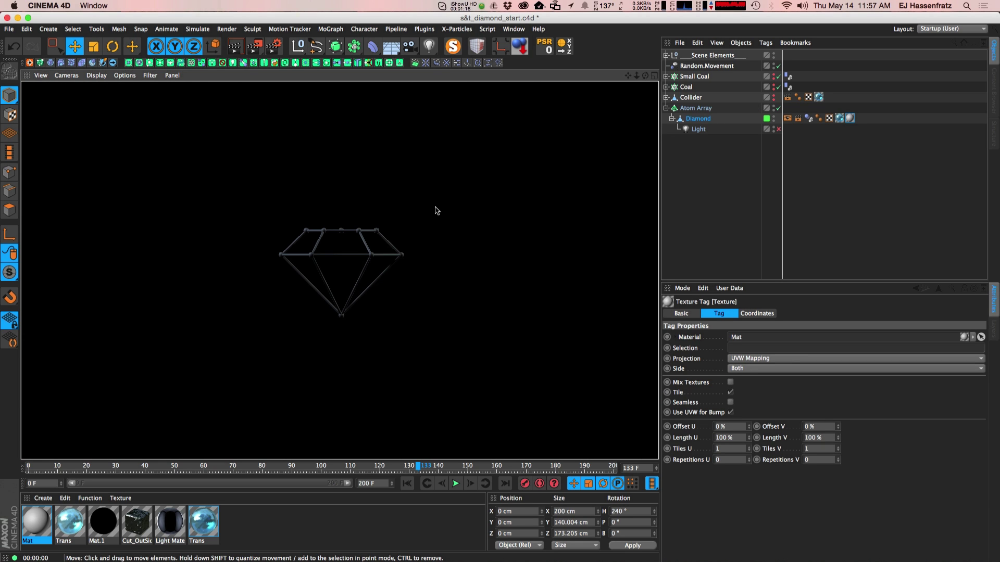
Set the Atom Array's cylinder radius and sphere radius to 1 cm and render the view
click(302, 255)
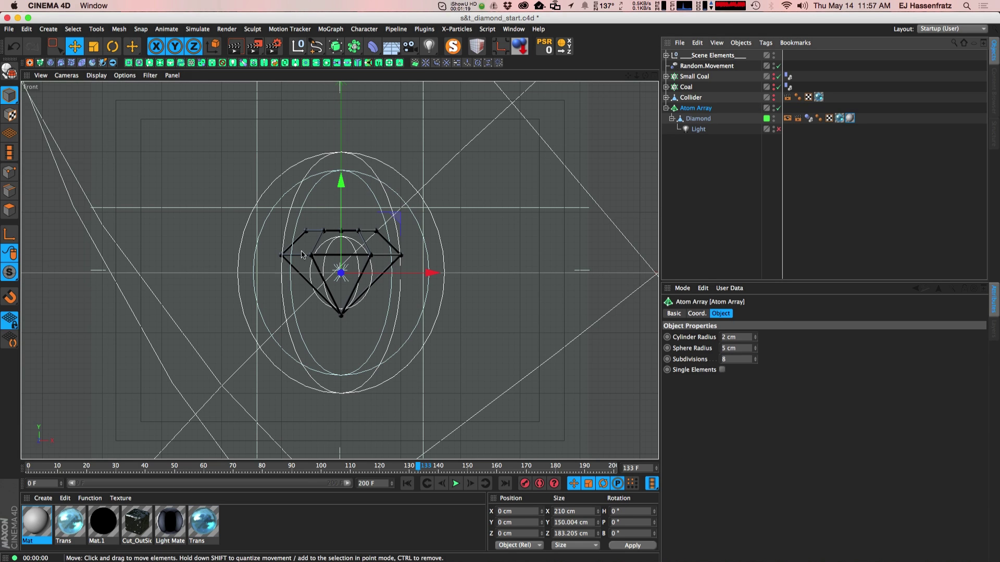
click(741, 337)
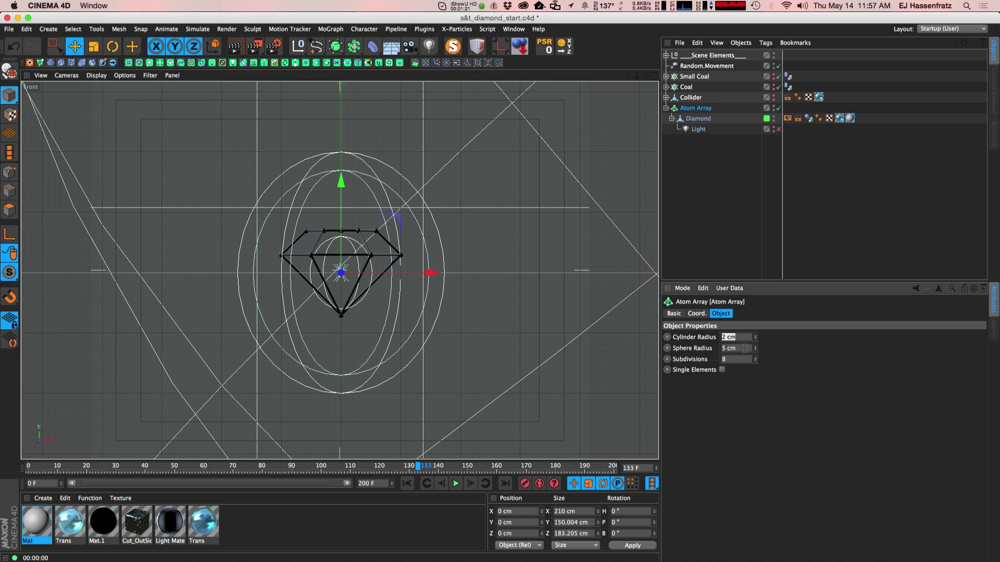
text(1)
key(Tab)
text(1)
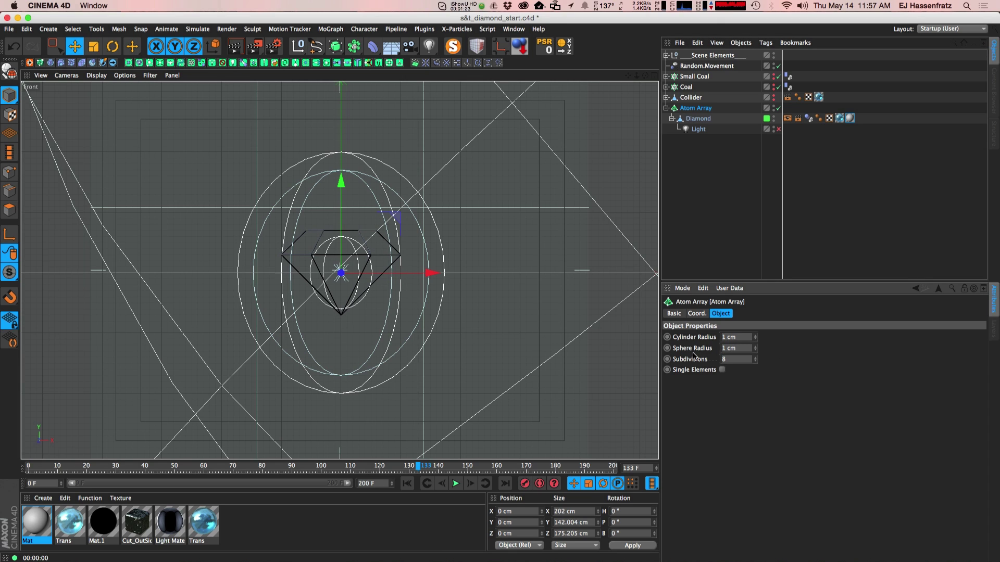
key(super+r)
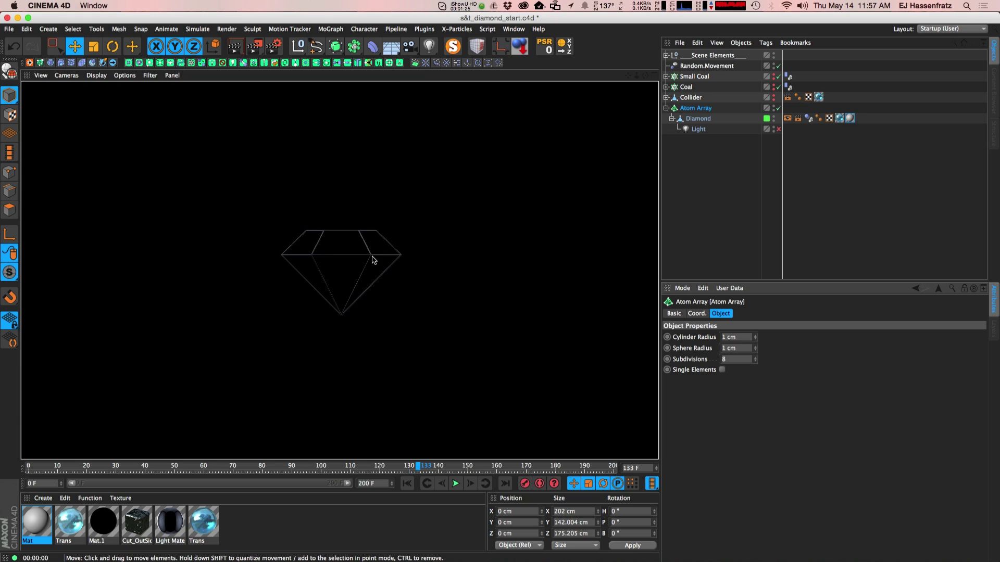
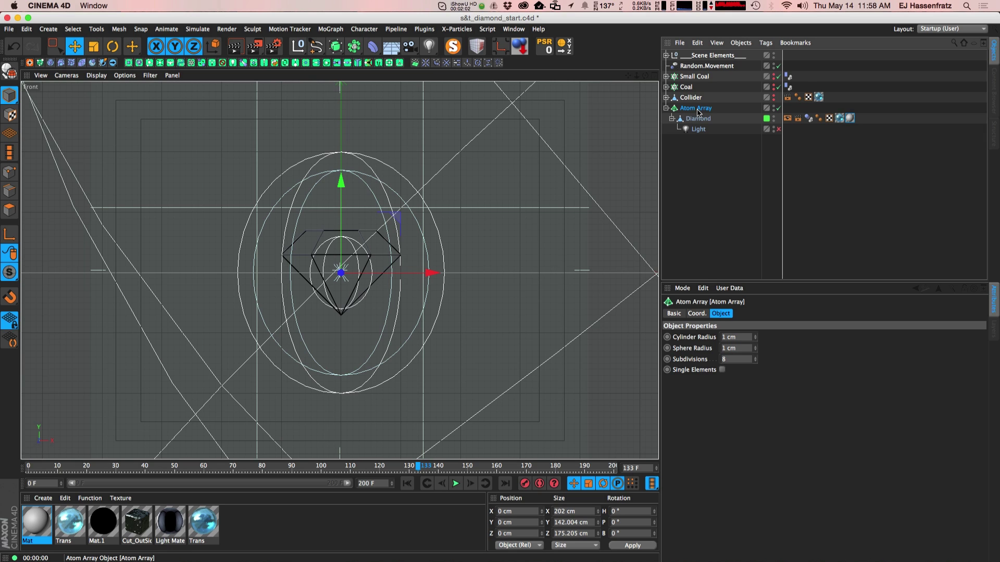
Move the Diamond object out of the Atom Array and delete the generator
click(698, 119)
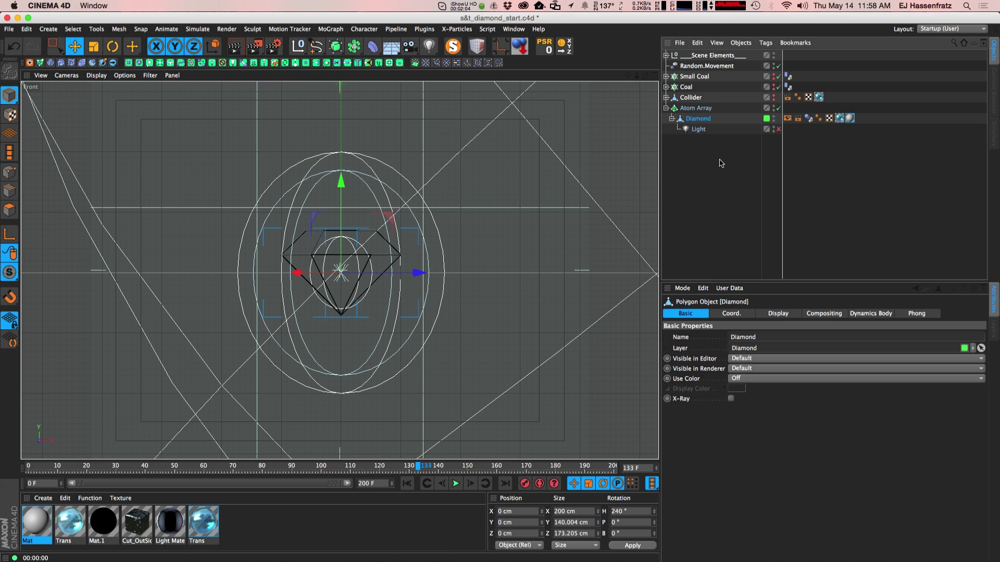
click(701, 109)
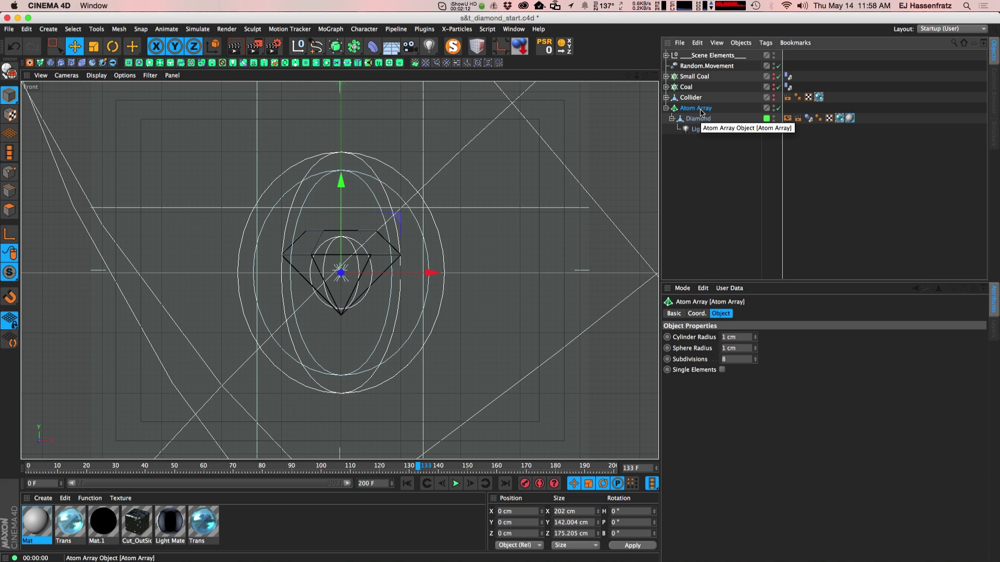
drag(695, 119, 696, 115)
key(Delete)
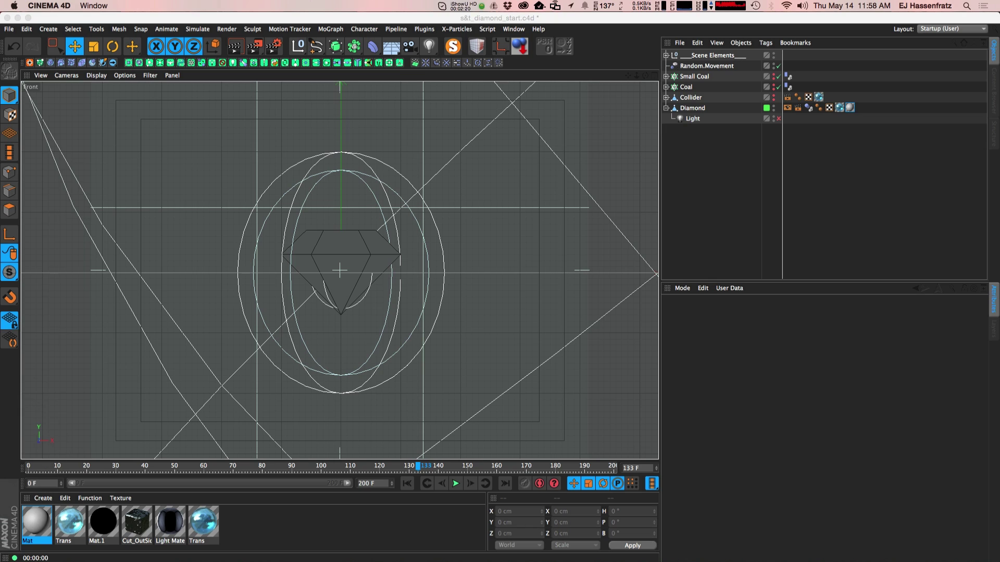
Add the Cel Renderer effect to the render settings, enable Edges, and render the view
key(super+b)
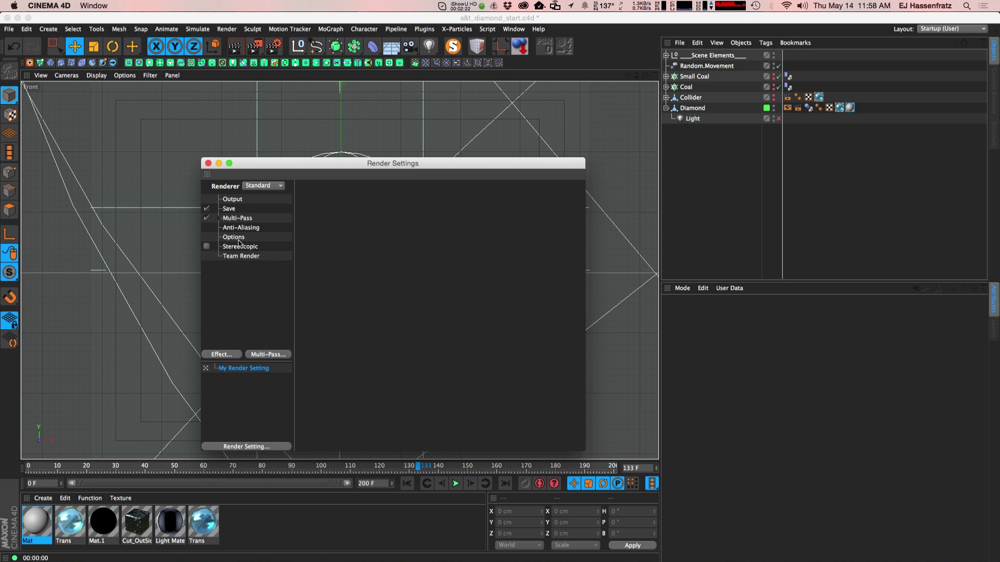
click(231, 356)
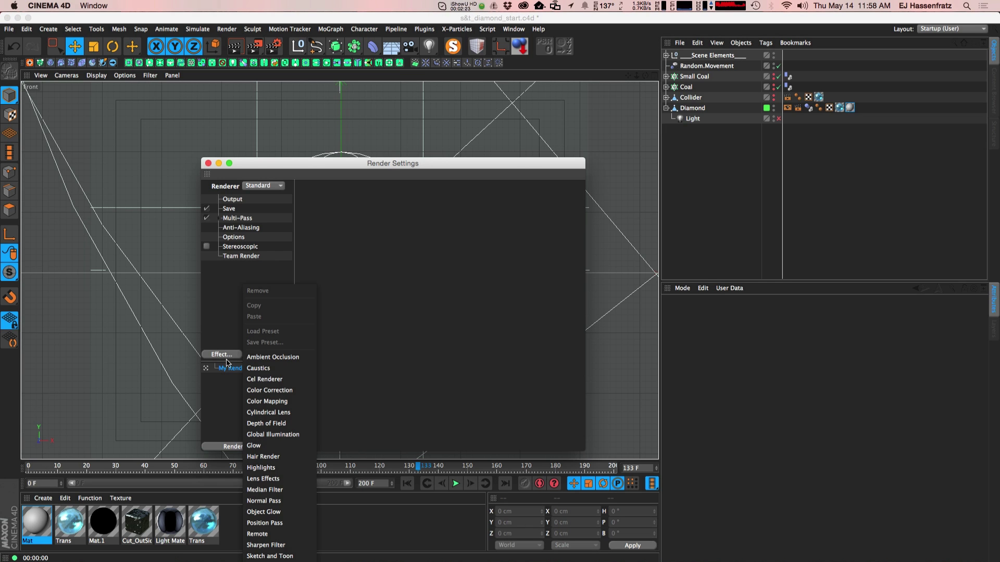
click(261, 380)
drag(346, 172, 807, 160)
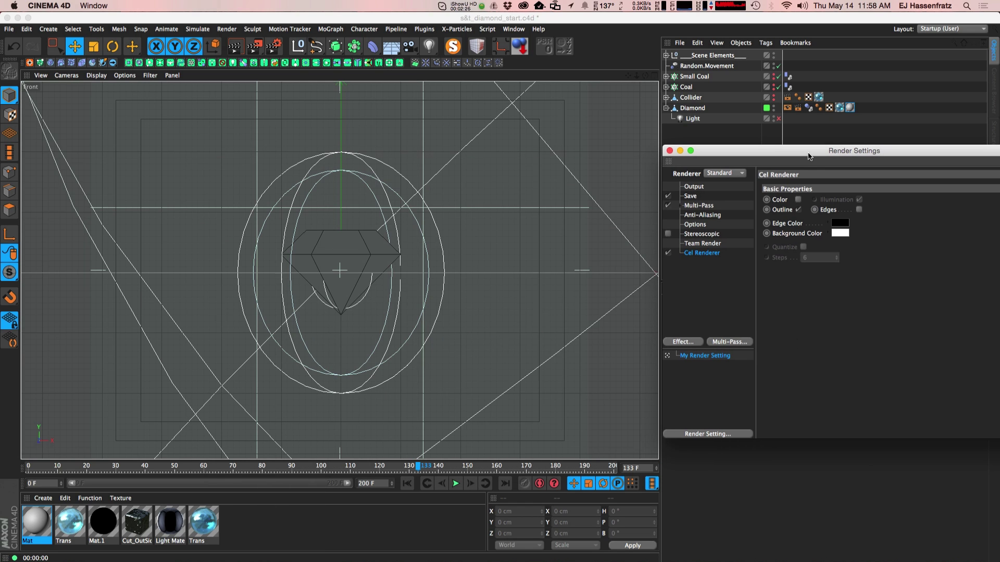
click(859, 210)
key(super+r)
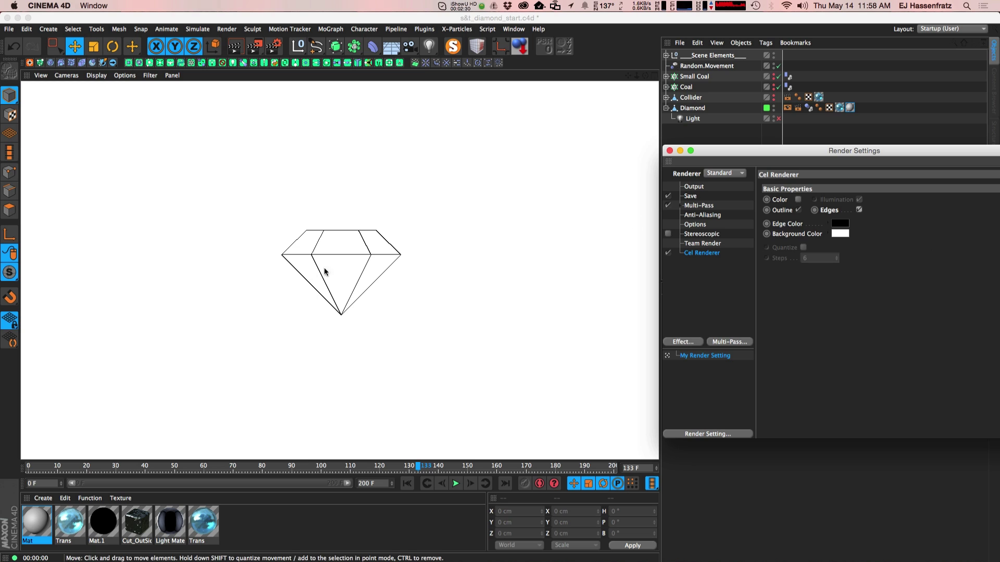
Remove the Cel Renderer effect from the render settings
click(698, 253)
key(BackSpace)
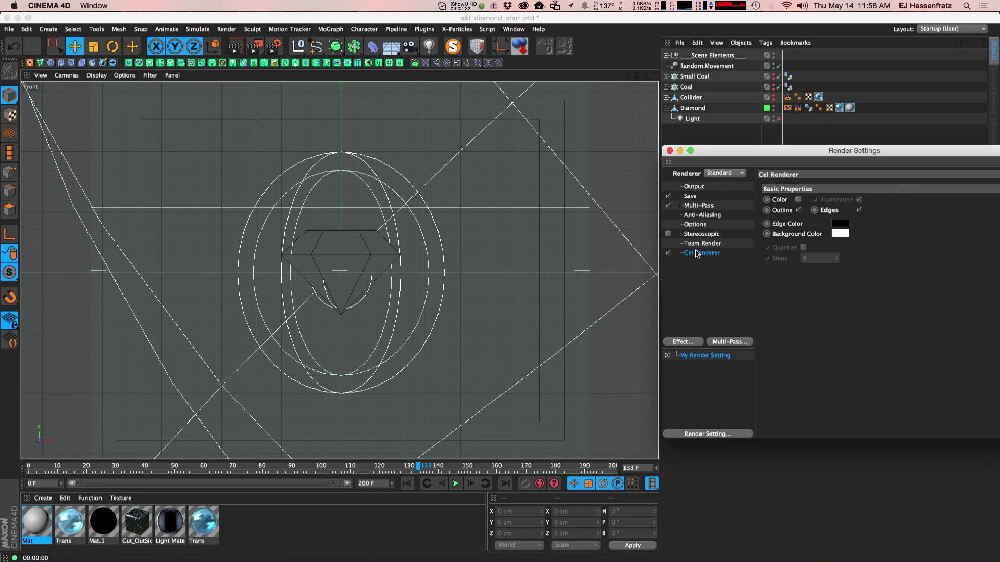
drag(811, 156, 640, 167)
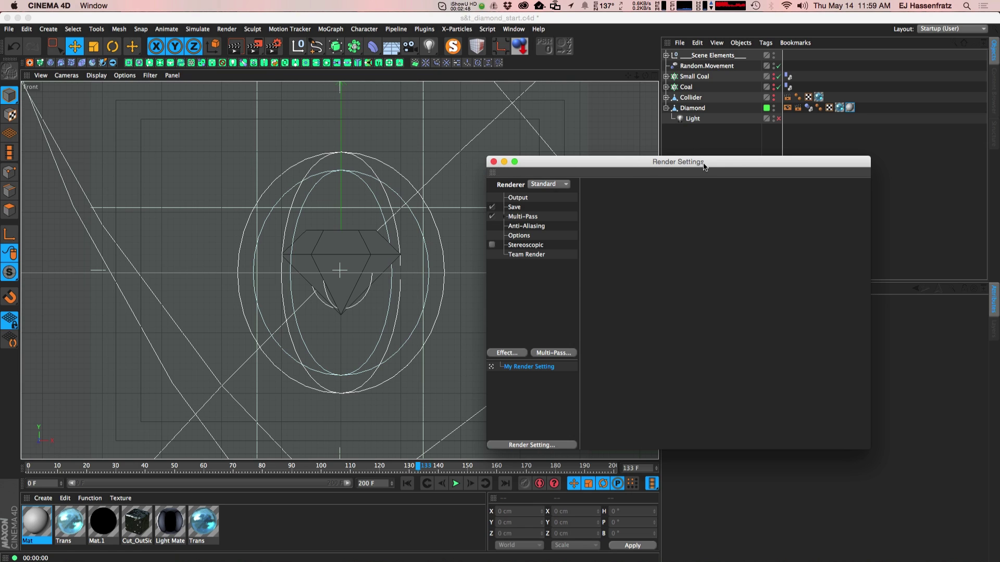
Make the Coal and Small Coal cloners visible again and render the view
click(774, 87)
click(774, 76)
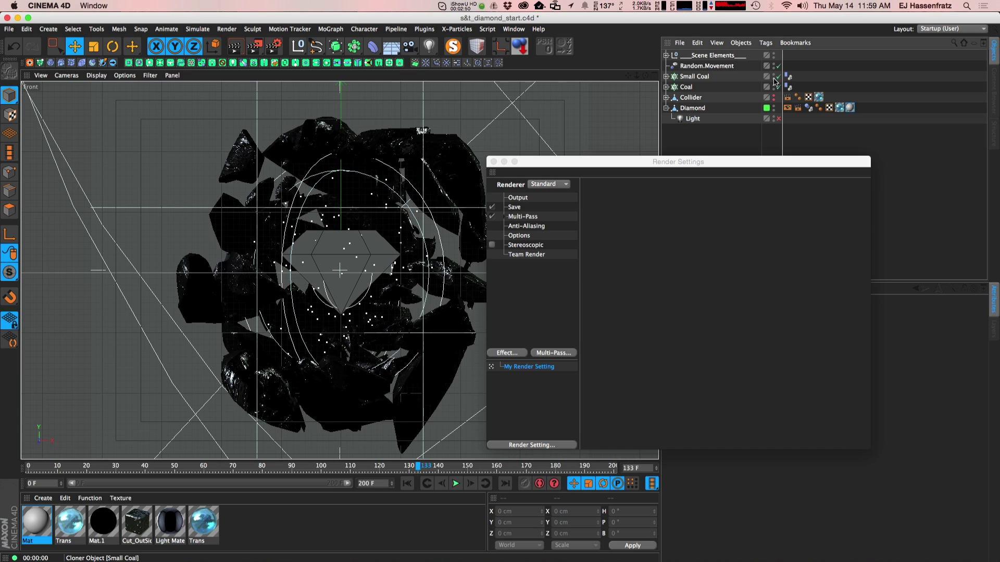
drag(607, 166, 499, 171)
key(ctrl+r)
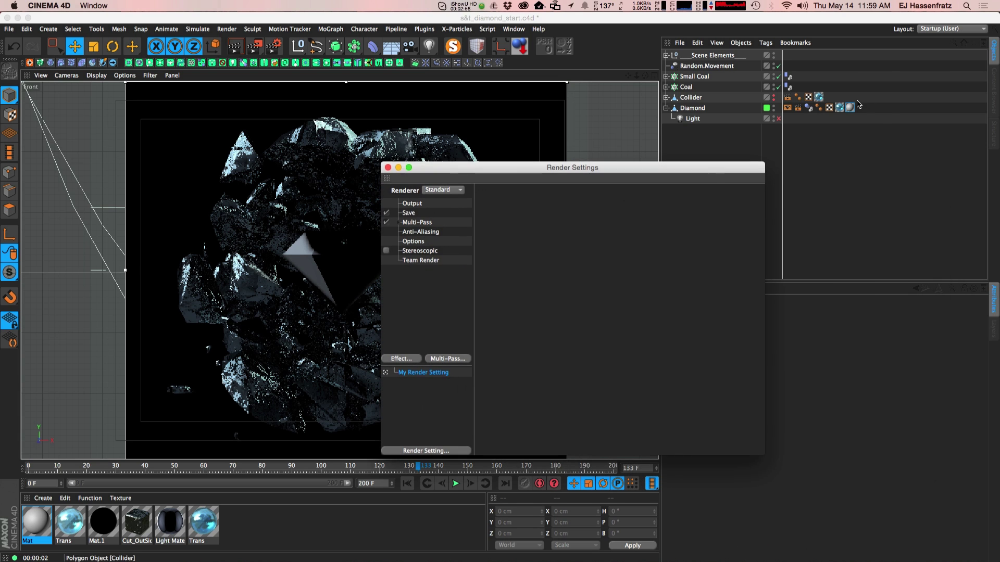
Delete the Mat texture tag from Diamond and the Mat material itself, and render the view again
click(851, 107)
key(Delete)
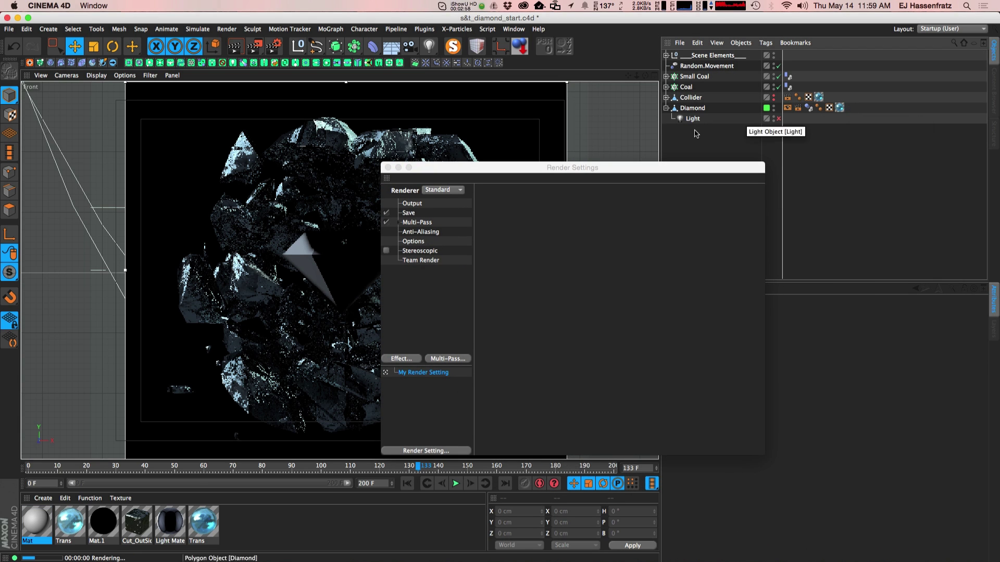
click(35, 522)
key(Delete)
key(ctrl+r)
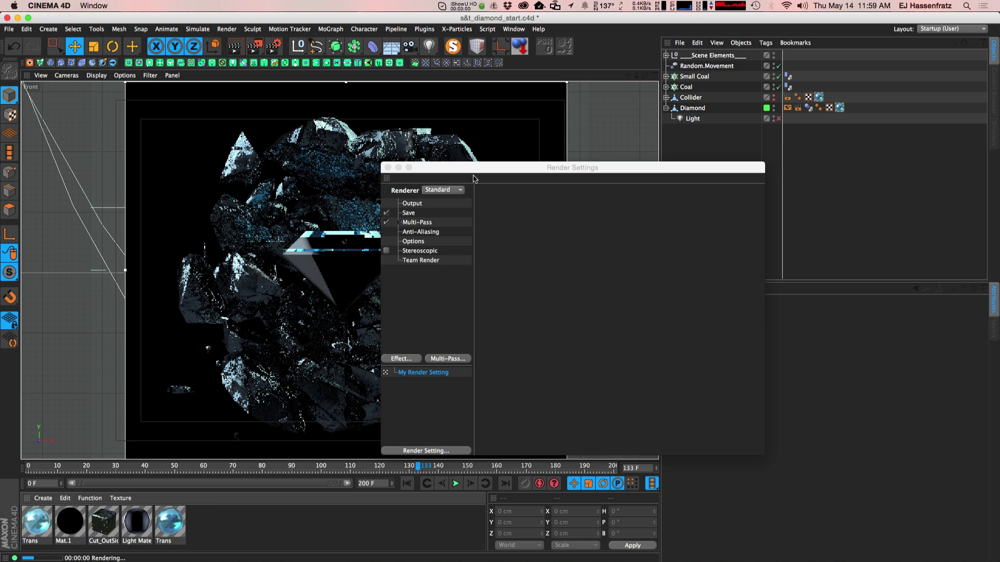
drag(474, 178, 583, 169)
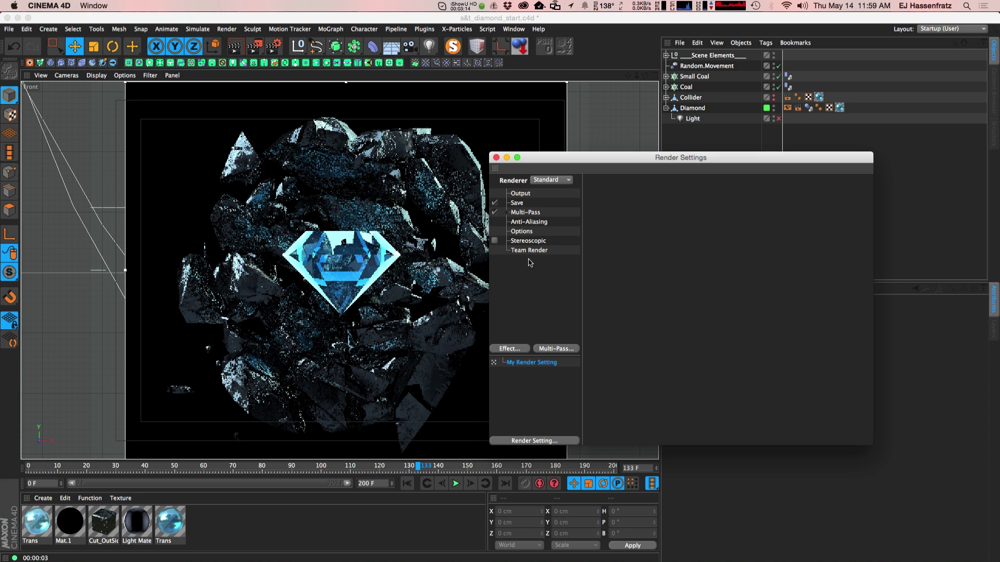
Add the Sketch and Toon effect to the render settings and render the view
click(521, 349)
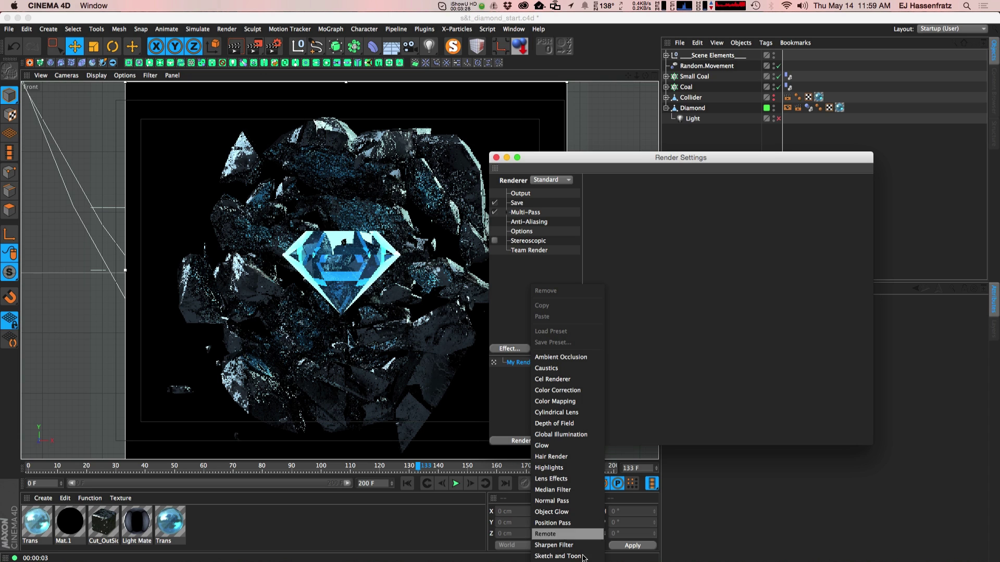
click(558, 556)
key(super+r)
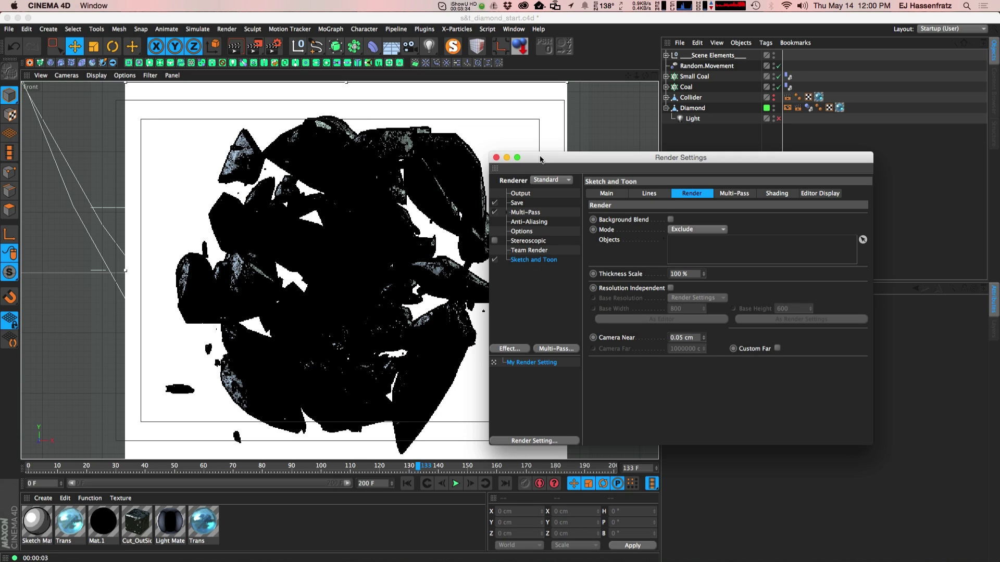
drag(543, 159, 582, 150)
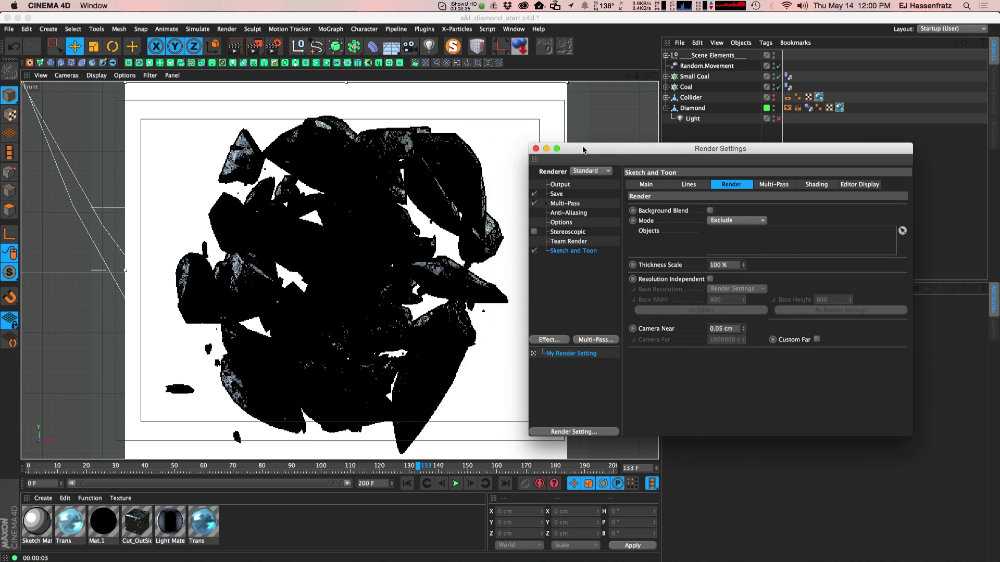
Set both Background and Object to Off in the Sketch and Toon shading settings
click(785, 185)
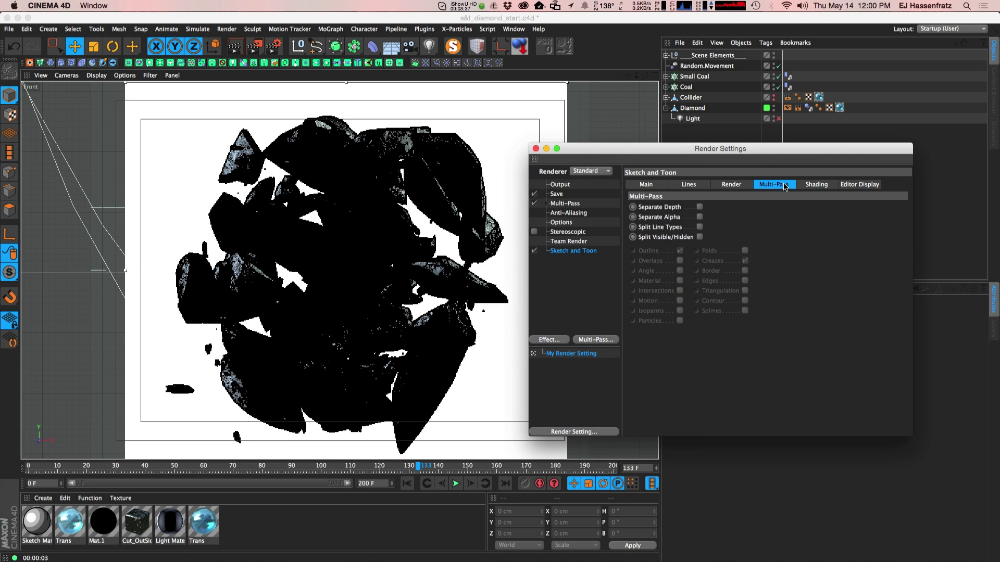
click(816, 185)
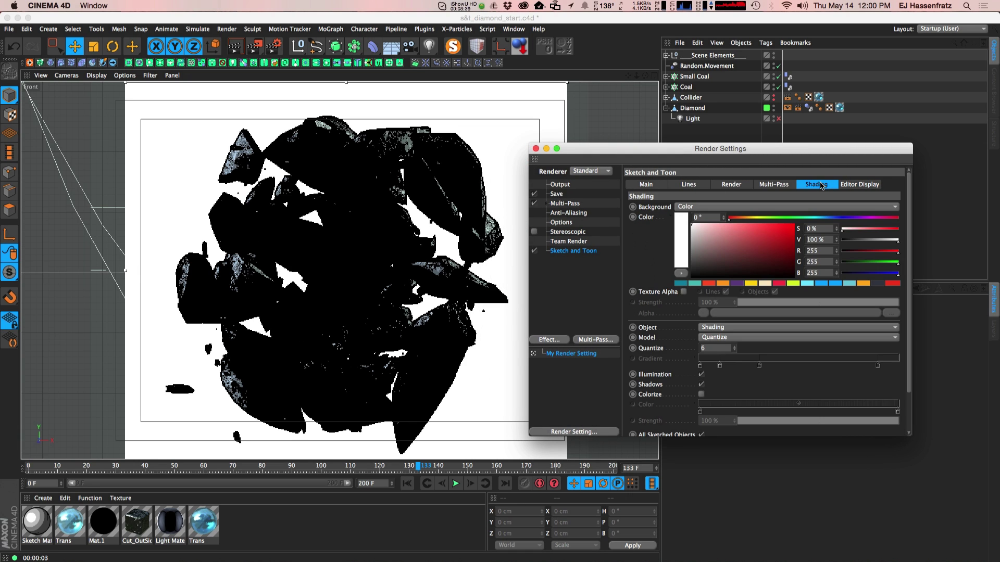
click(697, 208)
click(699, 206)
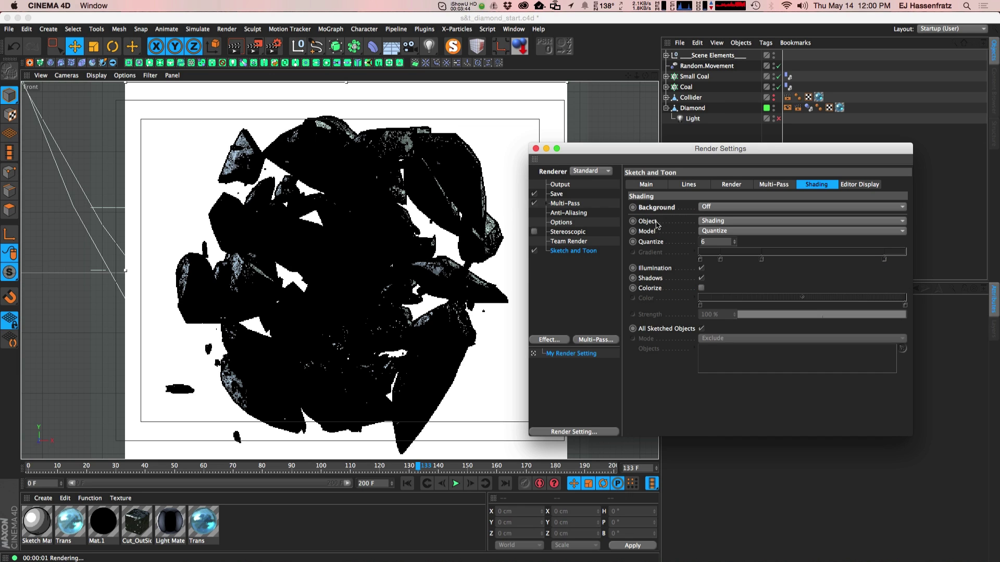
click(719, 223)
click(720, 231)
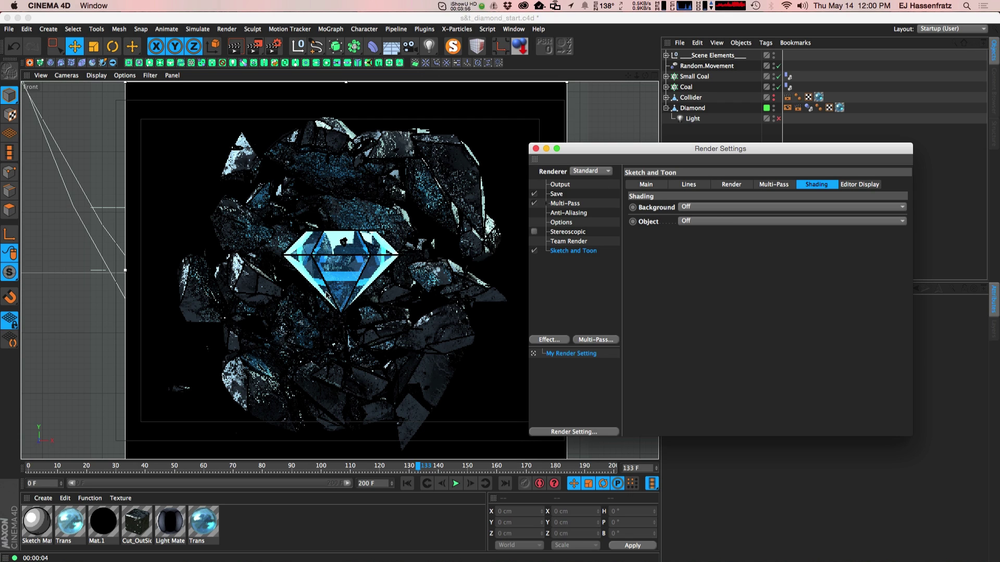
Enable Strokes for the Sketch Mat material and disable Filter Strokes
double_click(42, 529)
mouse_move(257, 102)
mouse_down()
mouse_move(305, 342)
mouse_move(424, 342)
mouse_move(440, 165)
mouse_move(498, 129)
mouse_up()
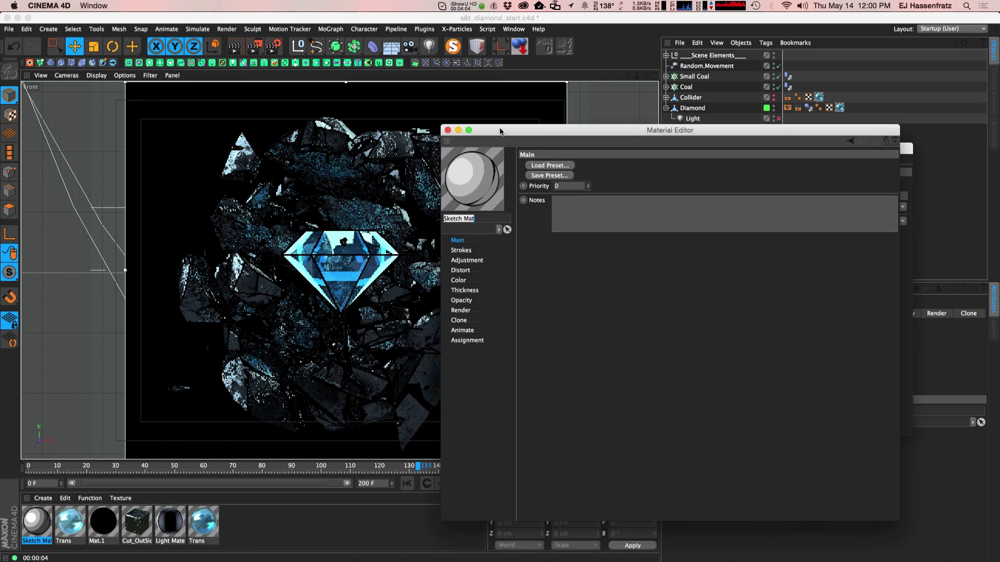
click(471, 250)
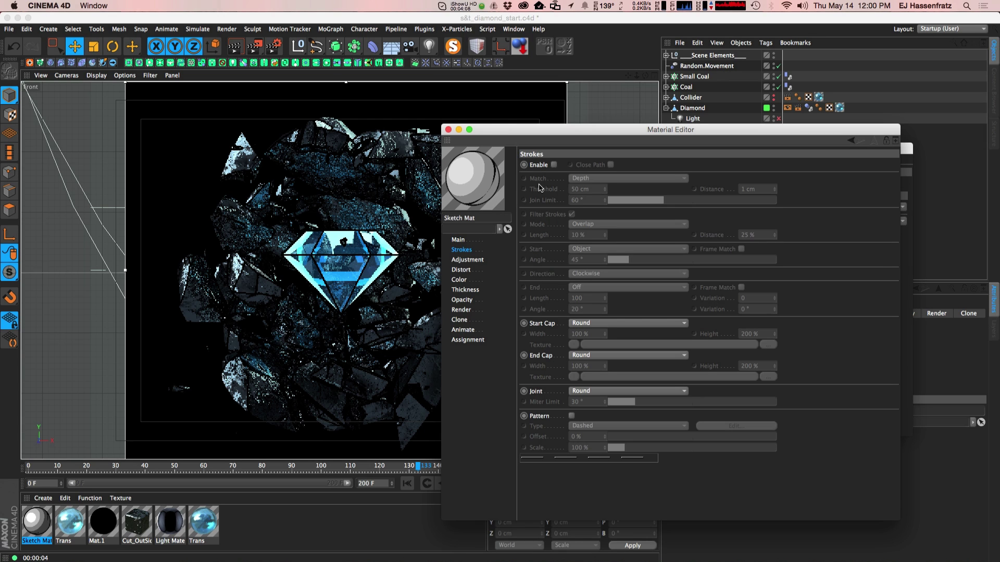
click(554, 165)
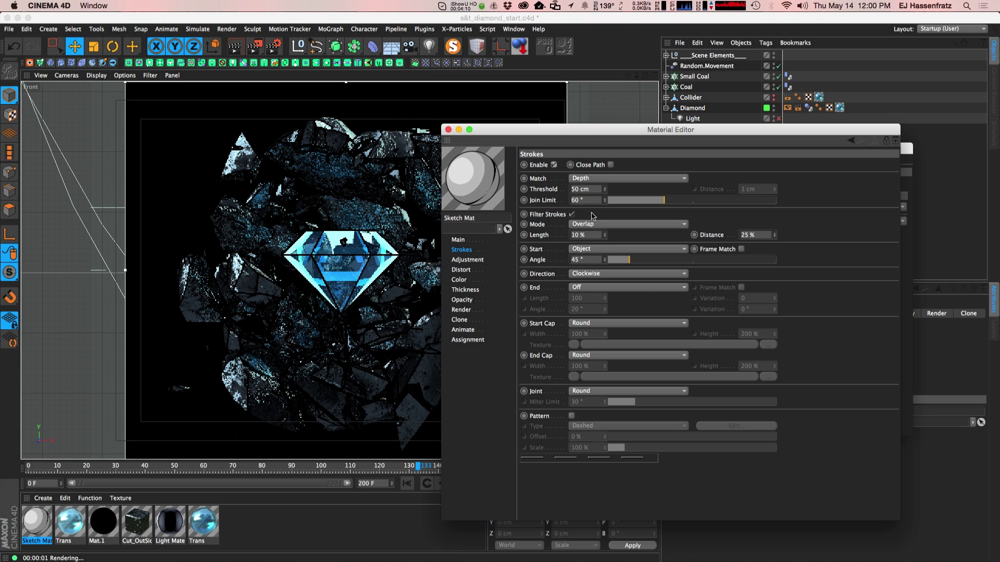
click(572, 214)
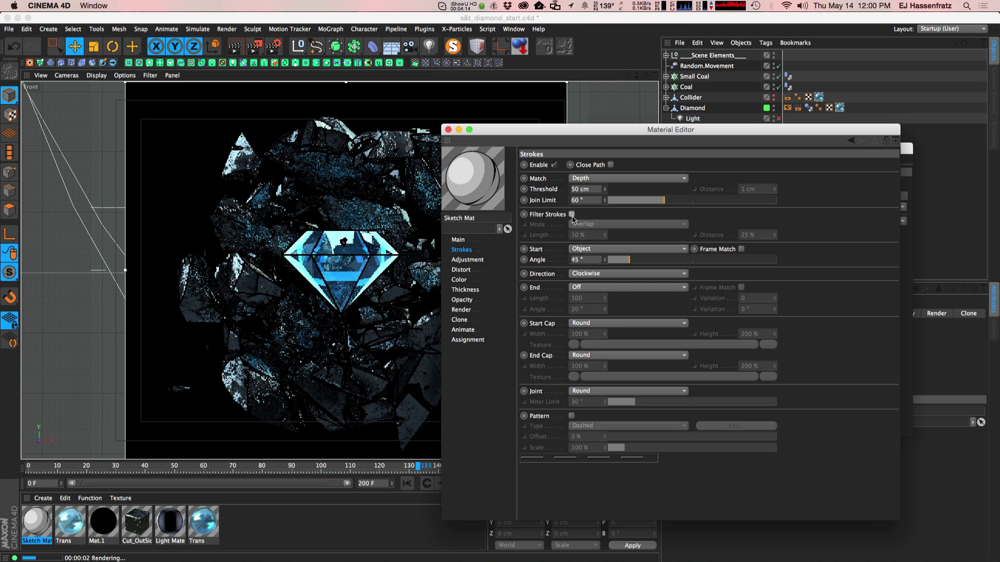
Set Sketch Mat's line thickness to 3 and its color to white (RGB 255, 255, 255)
click(466, 289)
click(608, 166)
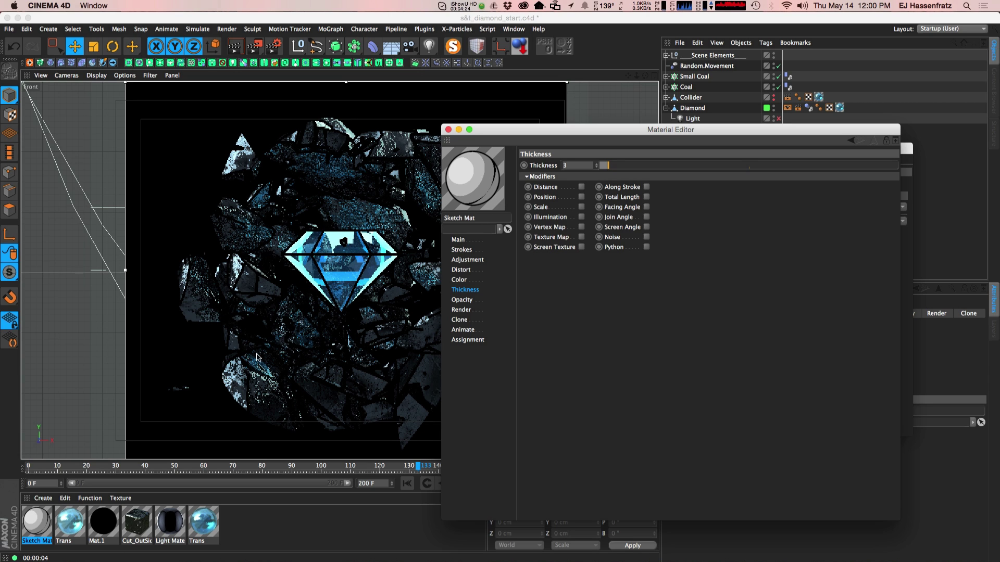
click(464, 280)
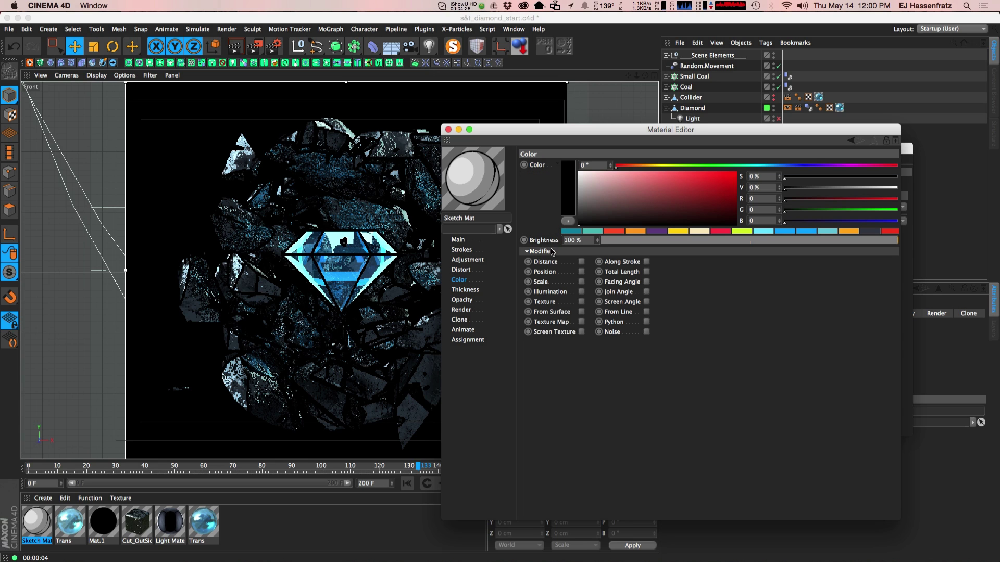
drag(579, 193, 579, 172)
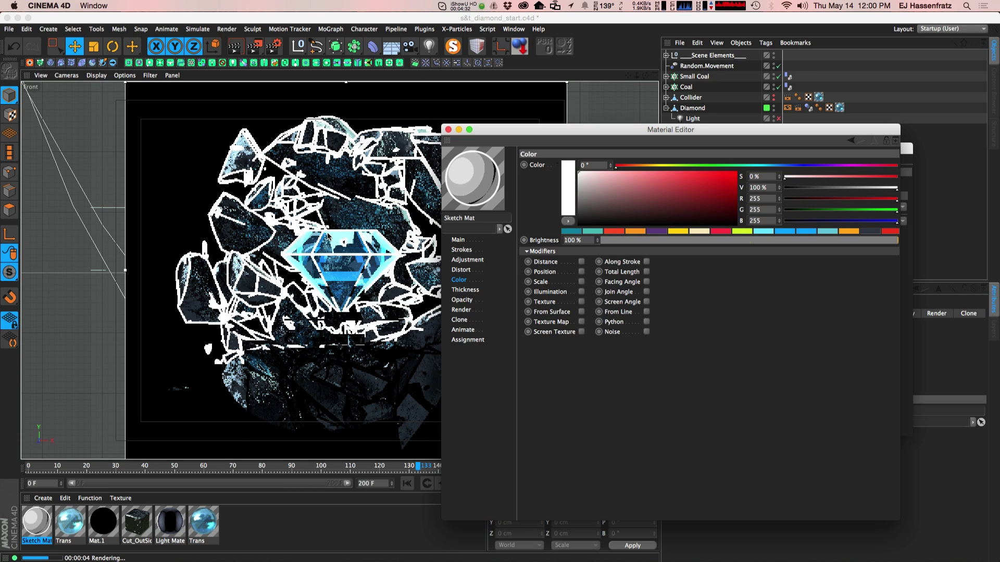
mouse_move(569, 130)
mouse_down()
mouse_move(592, 127)
mouse_move(570, 123)
mouse_move(582, 126)
mouse_up()
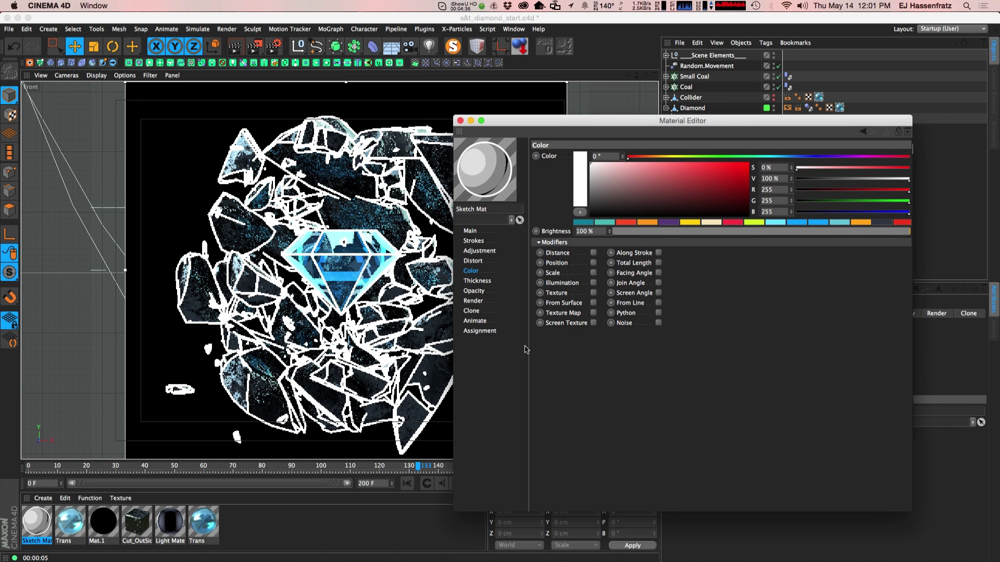
click(460, 121)
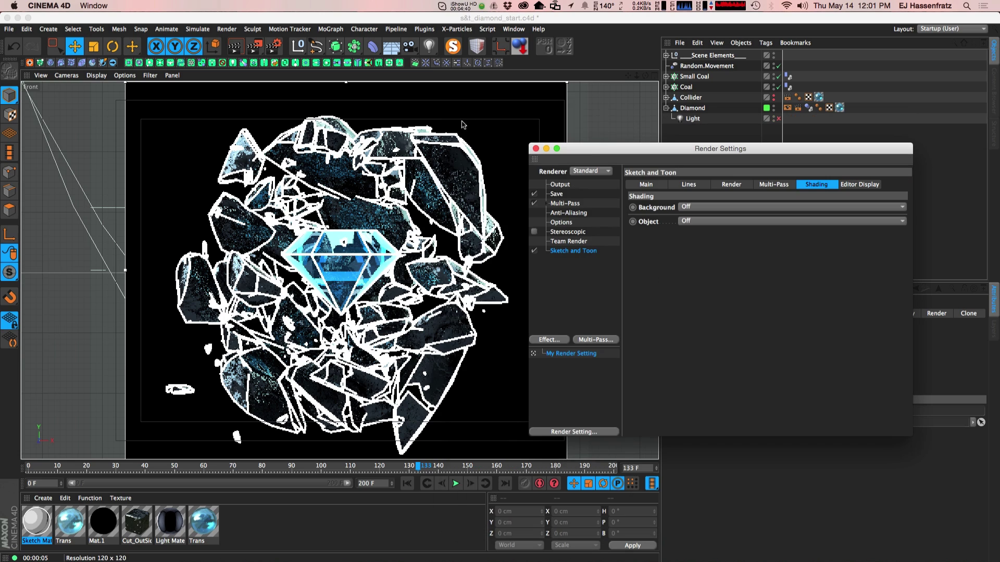
click(536, 148)
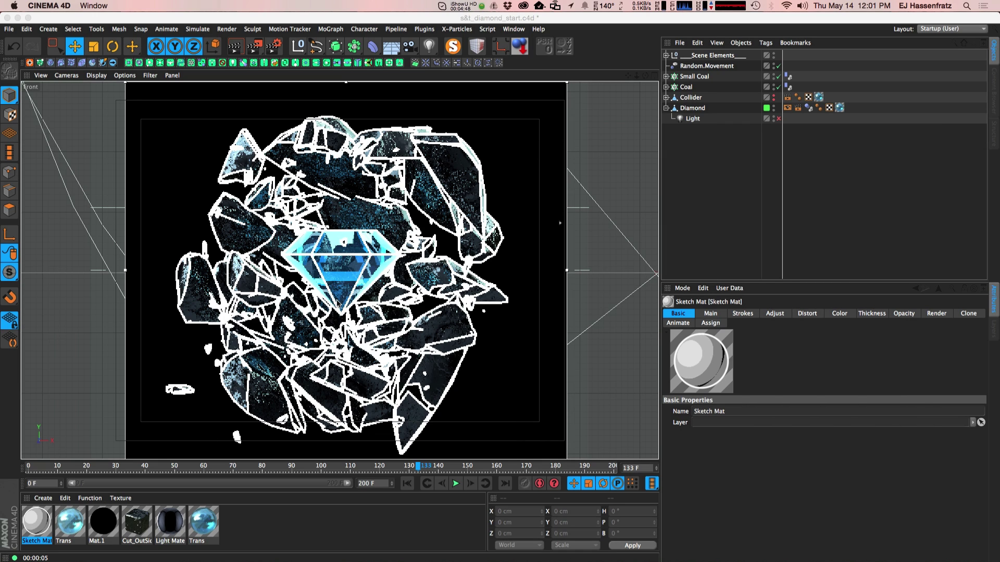
Clear the Default Visible material from the Sketch and Toon line settings and apply Sketch Mat to the Diamond object
click(273, 46)
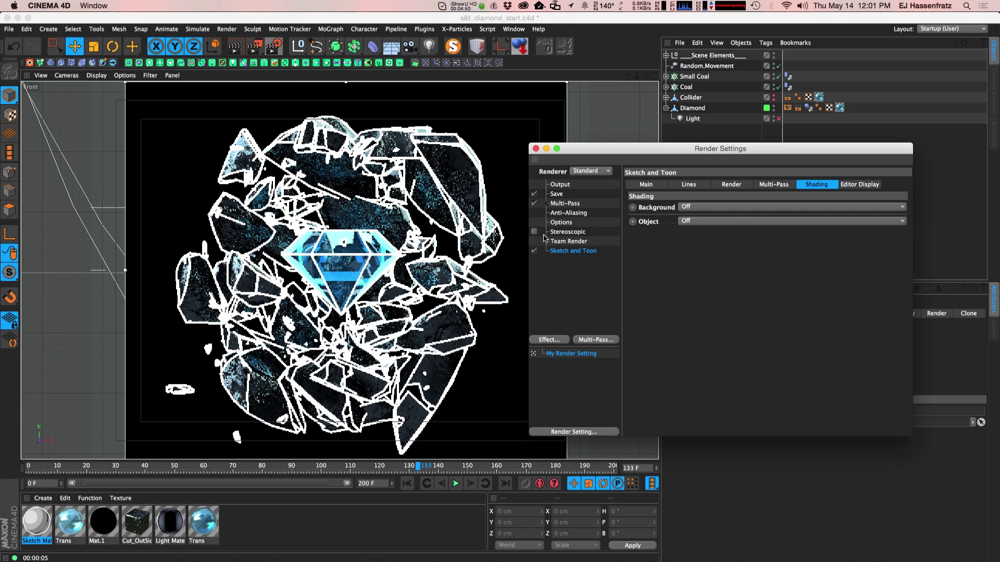
click(688, 185)
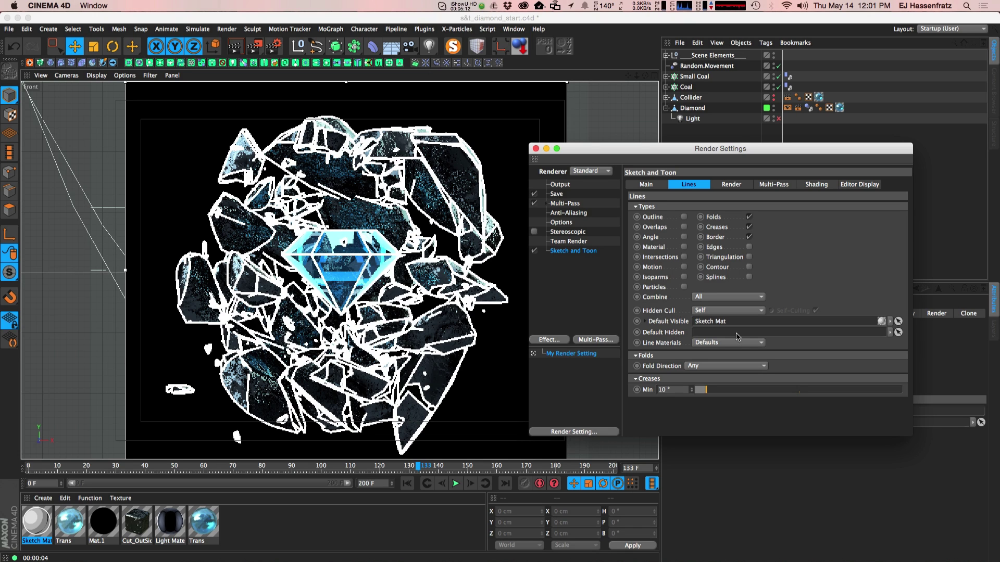
click(891, 322)
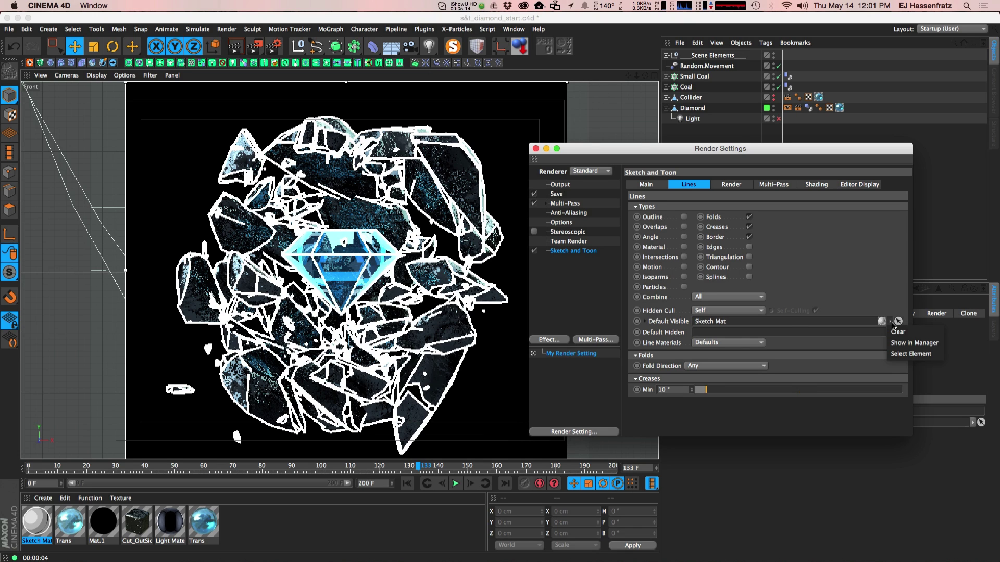
click(898, 333)
key(ctrl+r)
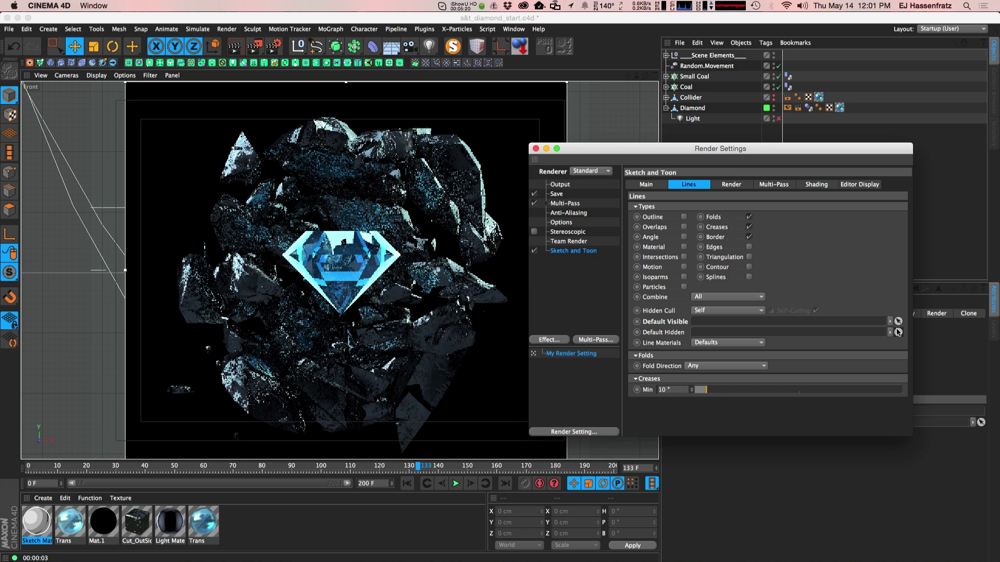
click(536, 149)
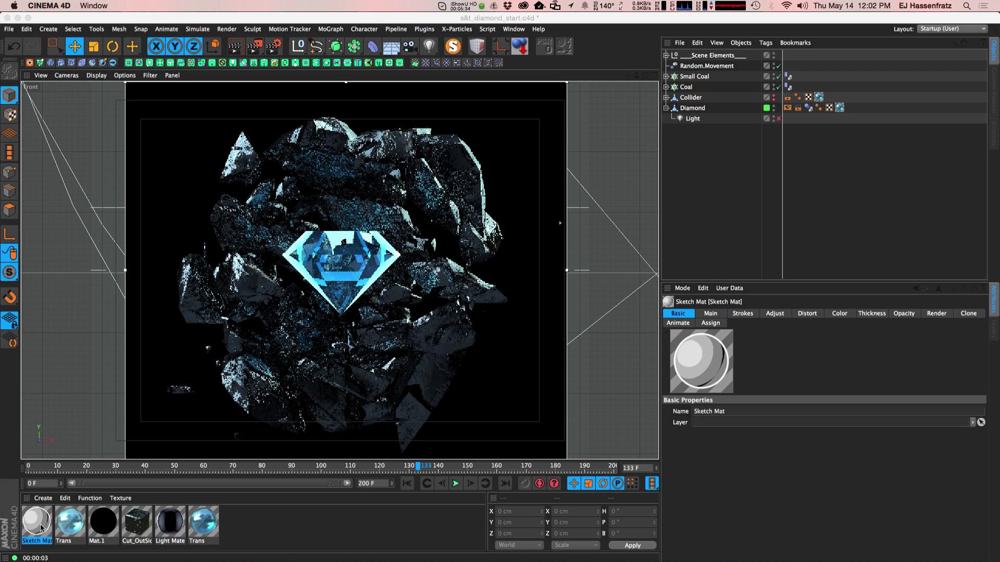
mouse_move(40, 528)
mouse_down()
mouse_move(83, 526)
mouse_move(585, 384)
mouse_move(695, 109)
mouse_up()
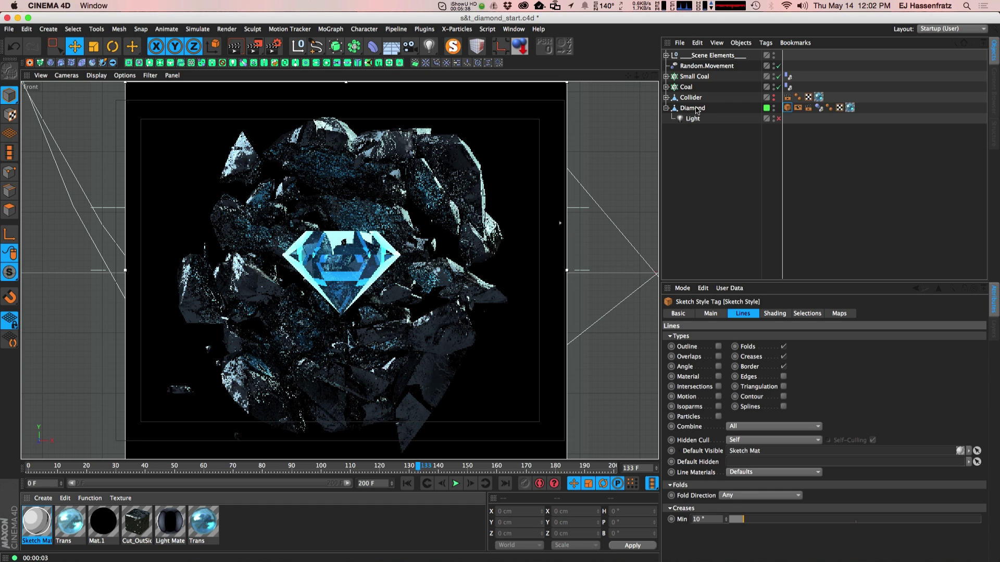
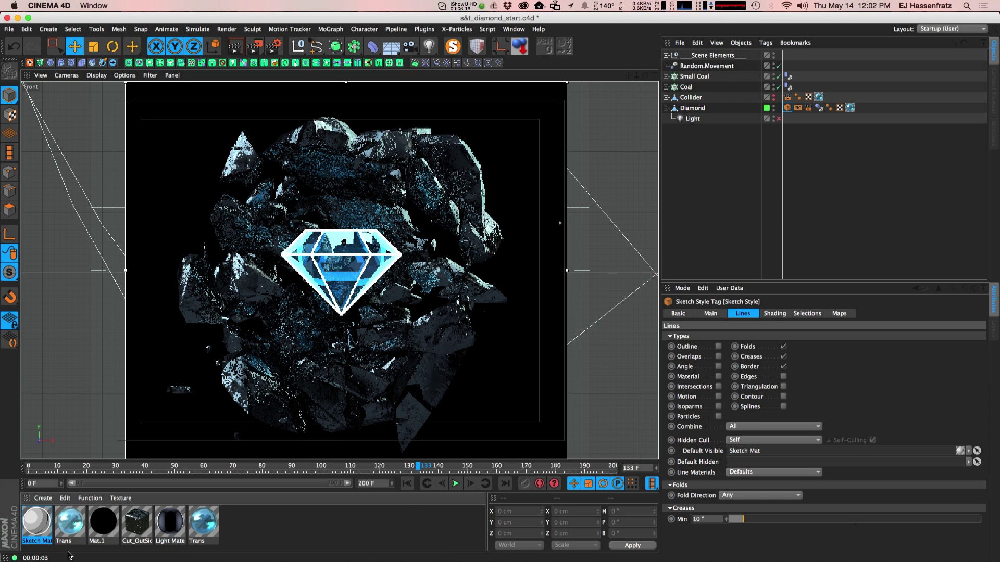
Rename the Sketch Mat material as Outline and set its line thickness to 5
click(50, 532)
double_click(50, 532)
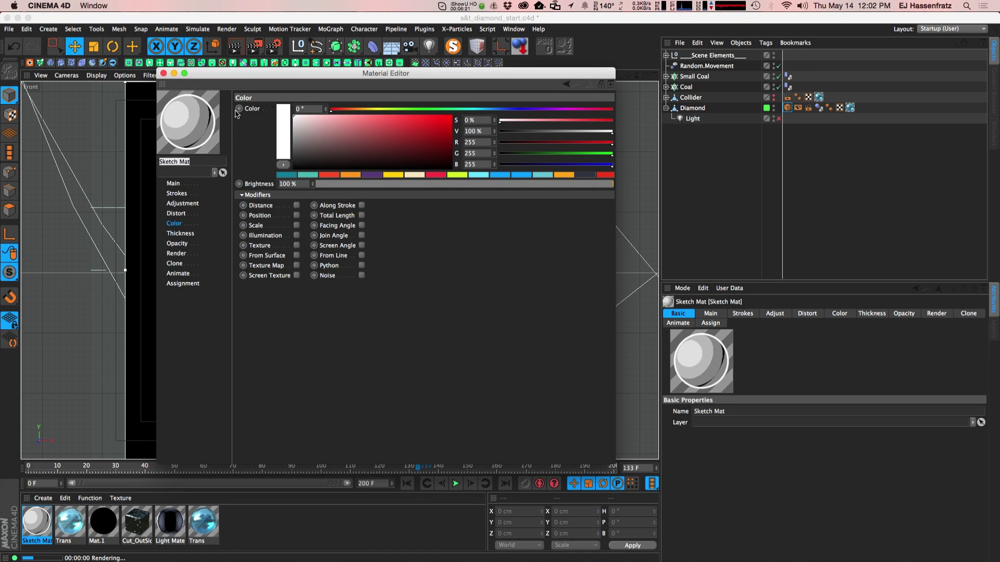
drag(240, 83, 552, 122)
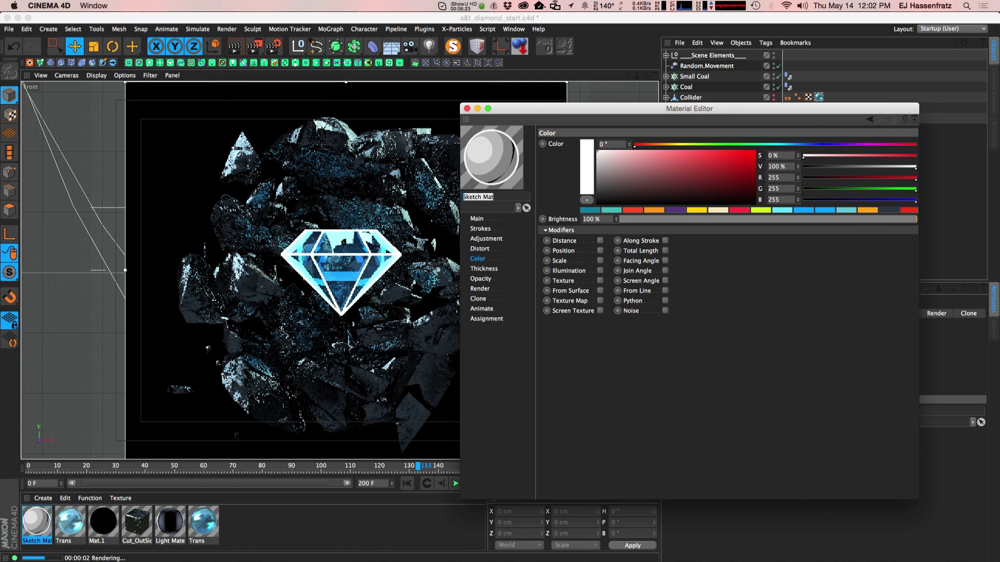
text(Outline)
key(Return)
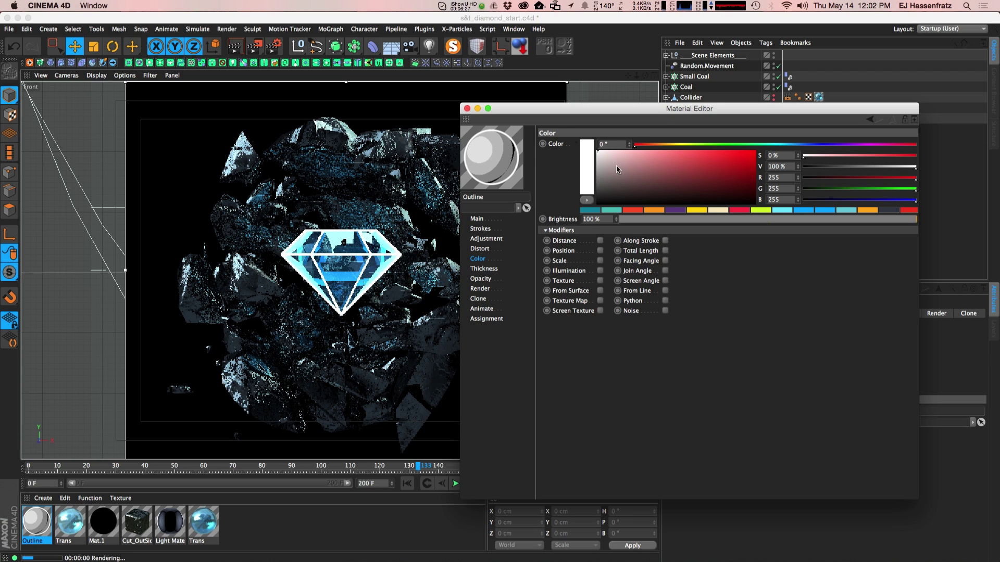
click(483, 269)
click(615, 142)
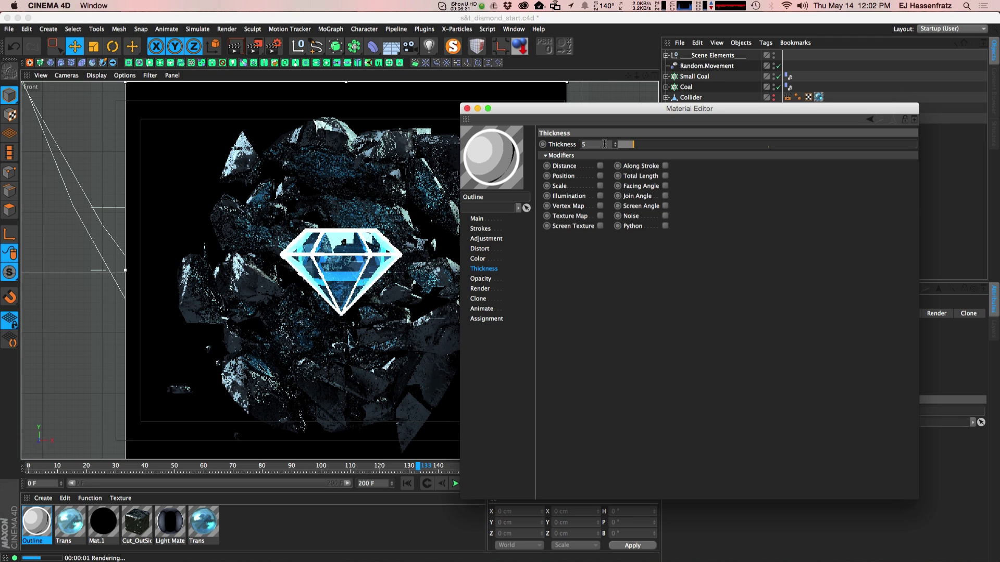
click(466, 108)
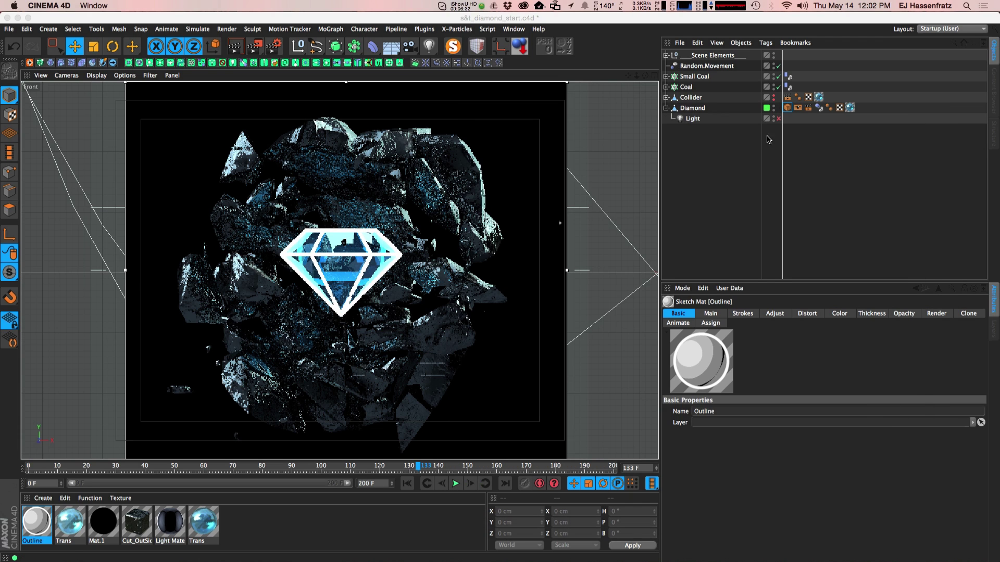
In Diamond's Sketch Style tag, replace the Folds, Creases and Border line types with Outline, and render the view
click(788, 108)
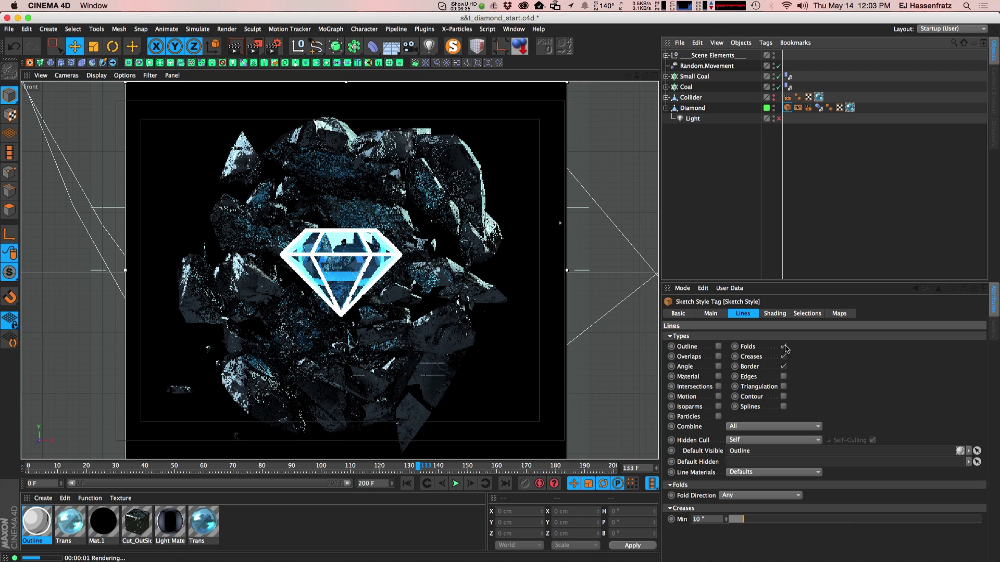
drag(784, 347, 786, 363)
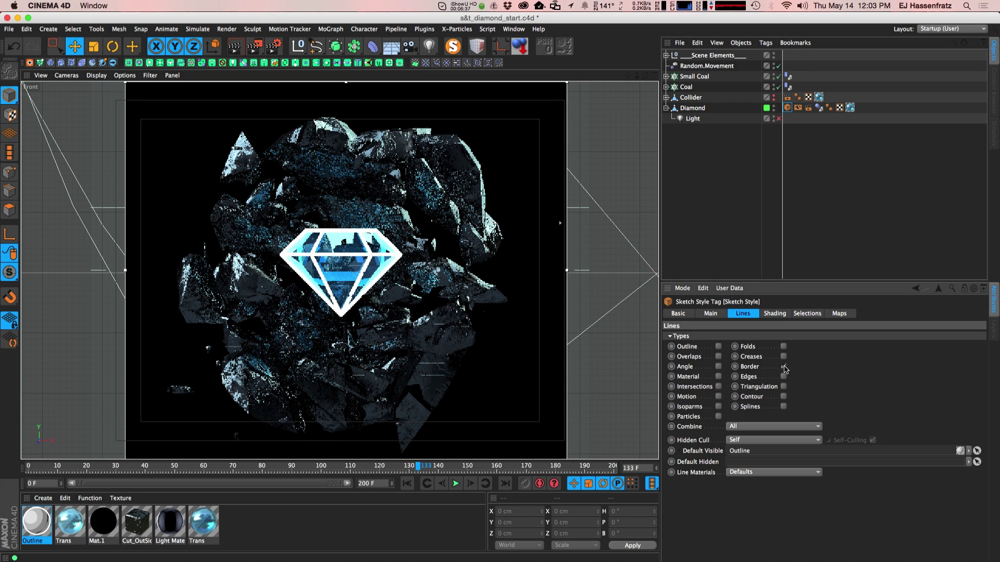
key(super+r)
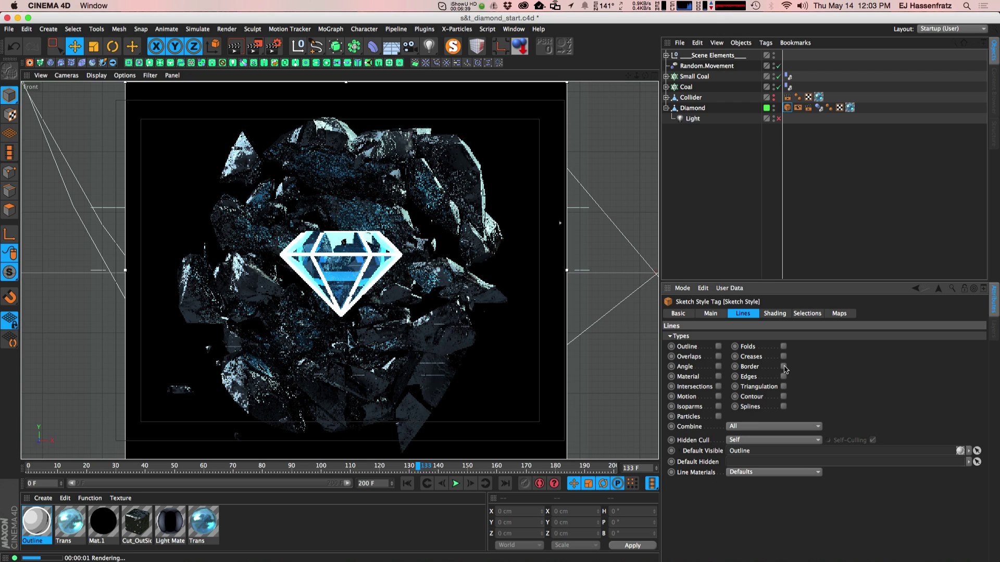
click(719, 347)
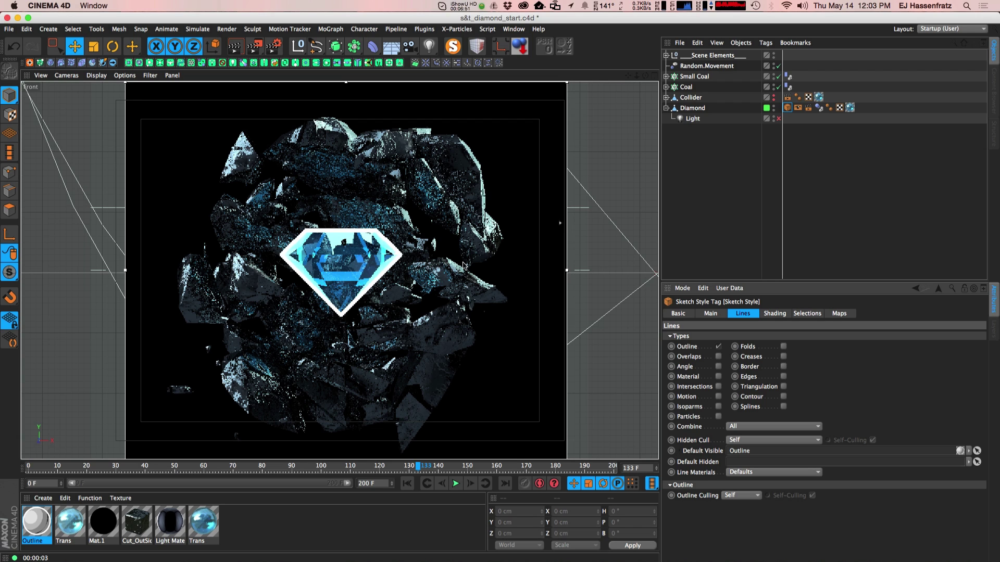
Duplicate the Outline material and rename the copy as Edges
click(37, 527)
ctrl+drag(37, 527, 64, 541)
double_click(67, 541)
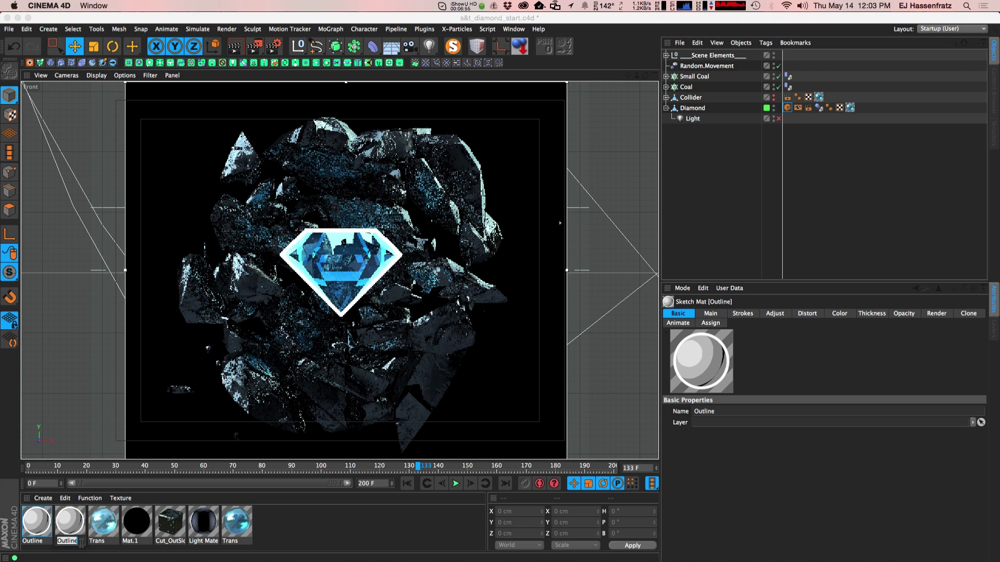
text(Edges)
key(Return)
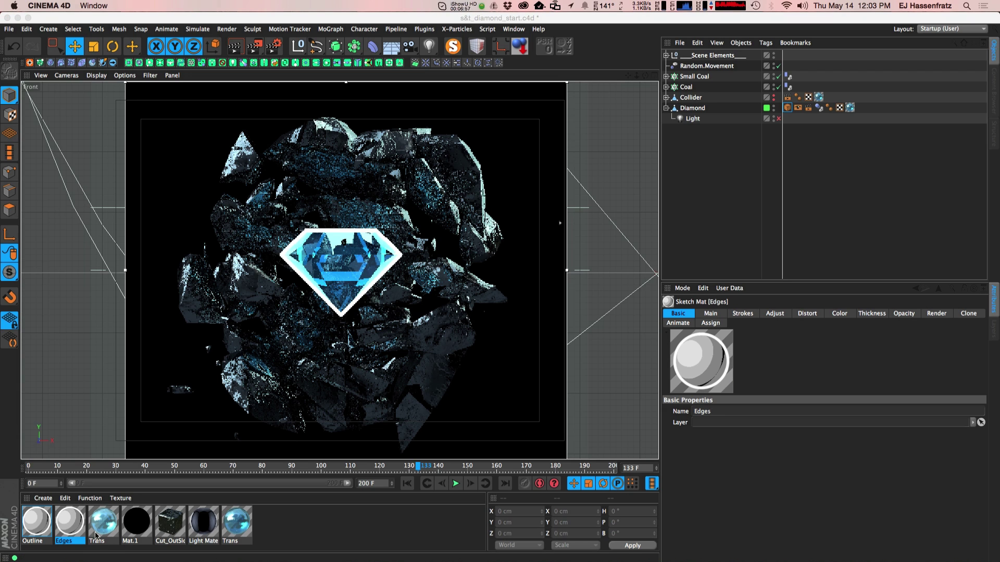
Apply the Edges sketch material to the Diamond object as a second Sketch Style tag and check both tags' line types
double_click(75, 525)
drag(341, 117, 414, 124)
click(311, 110)
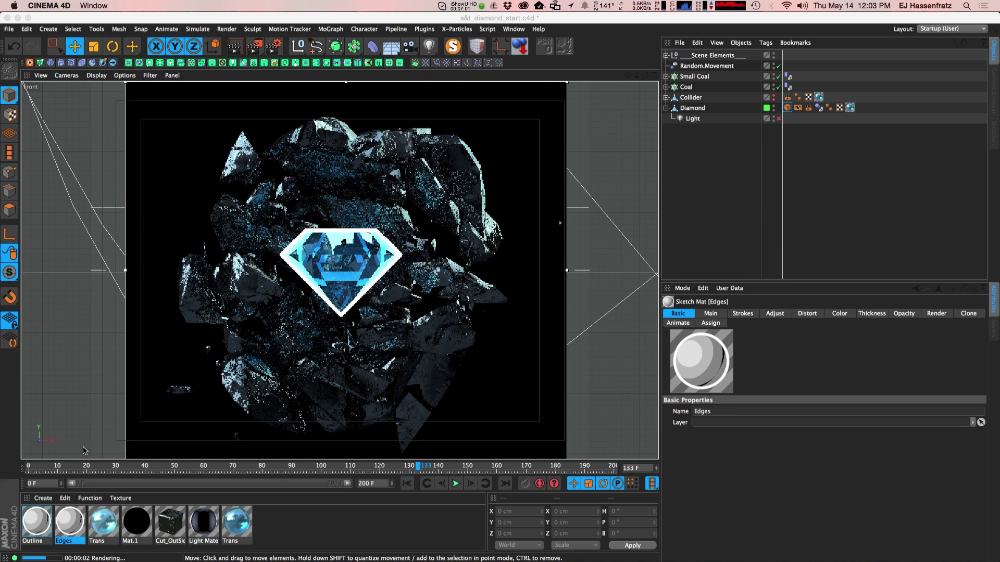
mouse_move(75, 526)
mouse_down()
mouse_move(649, 165)
mouse_move(687, 112)
mouse_up()
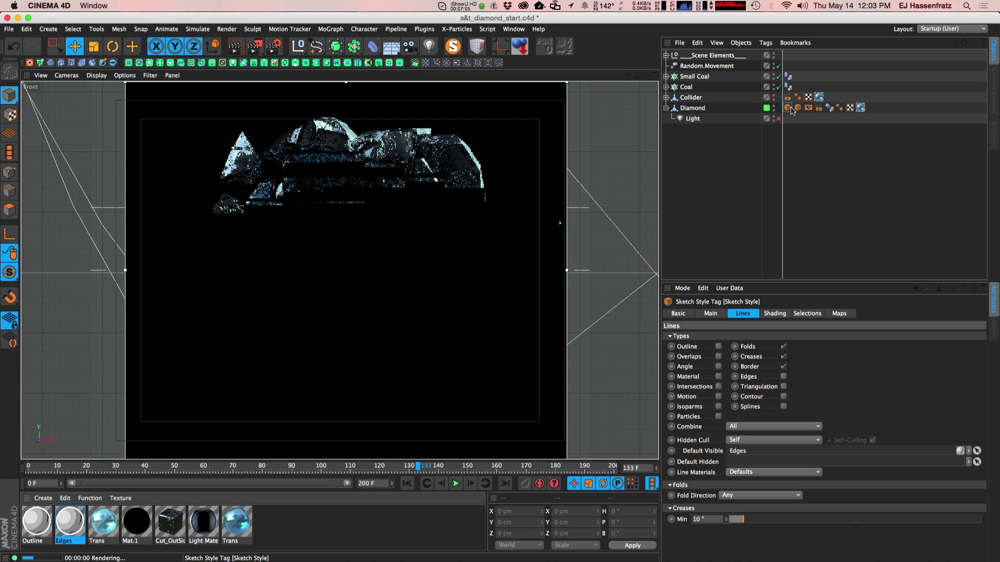
mouse_move(792, 111)
mouse_down()
mouse_move(815, 113)
mouse_move(791, 111)
mouse_up()
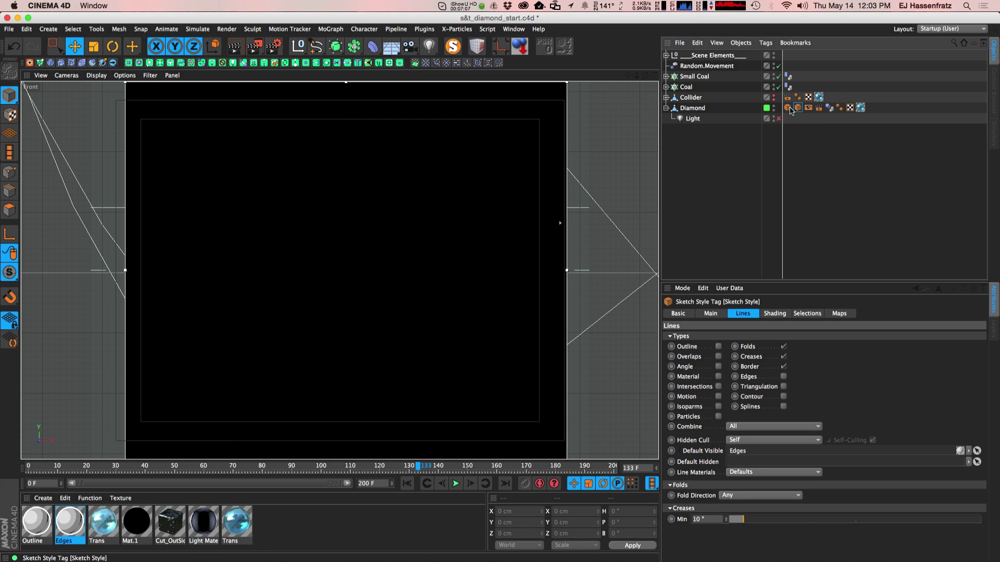
click(787, 108)
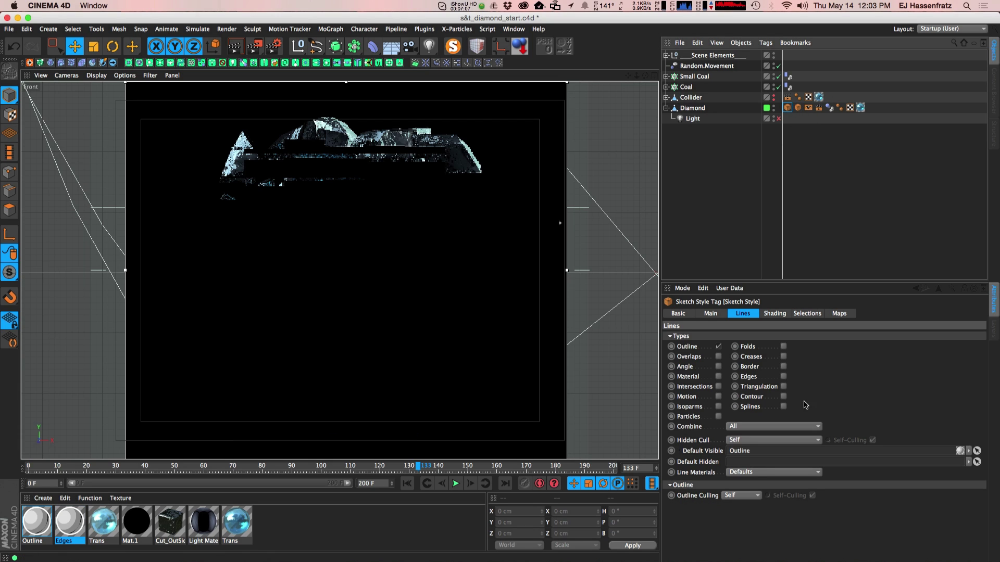
click(798, 110)
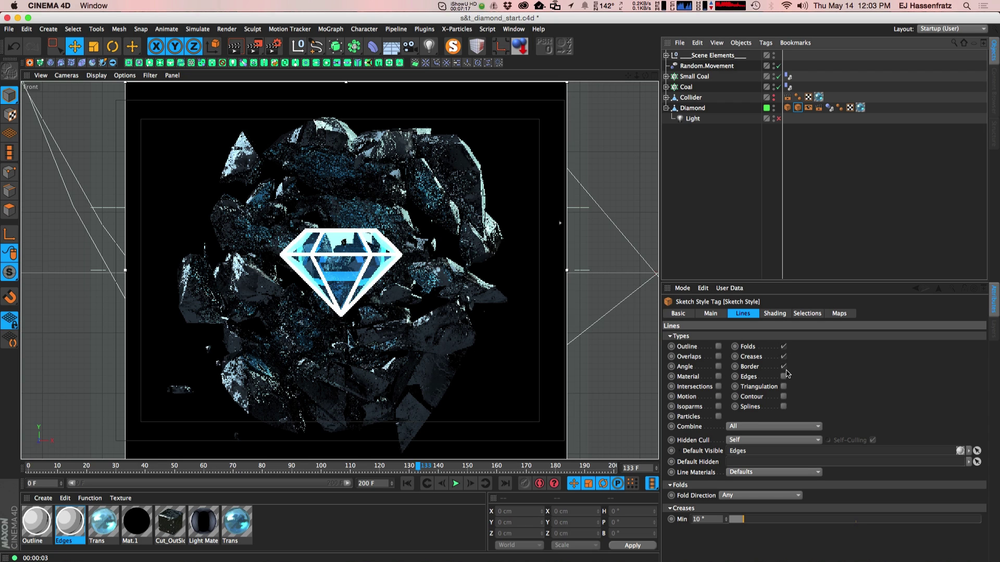
Set the Edges material's line thickness to 2
double_click(71, 527)
drag(300, 79, 648, 138)
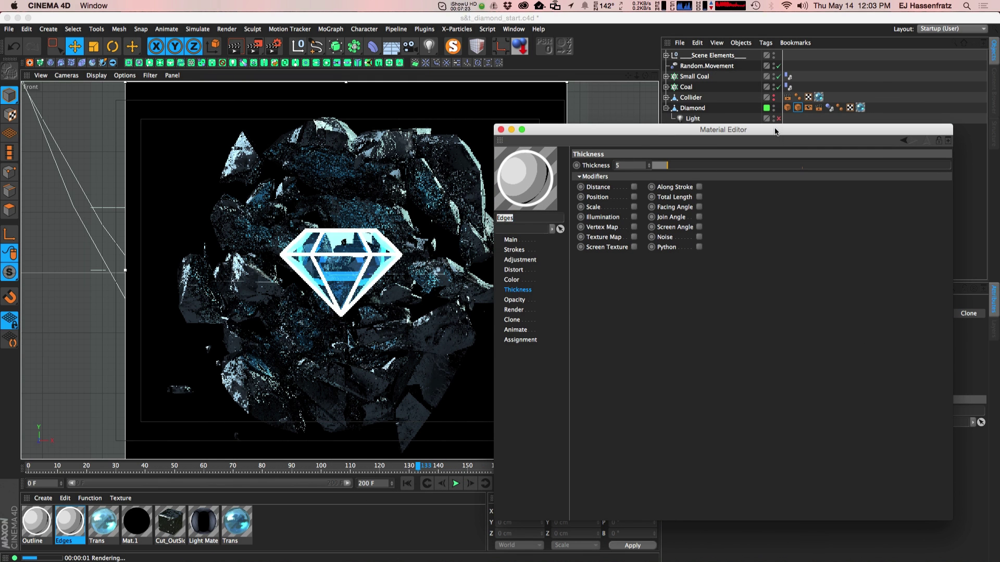
drag(775, 124, 774, 219)
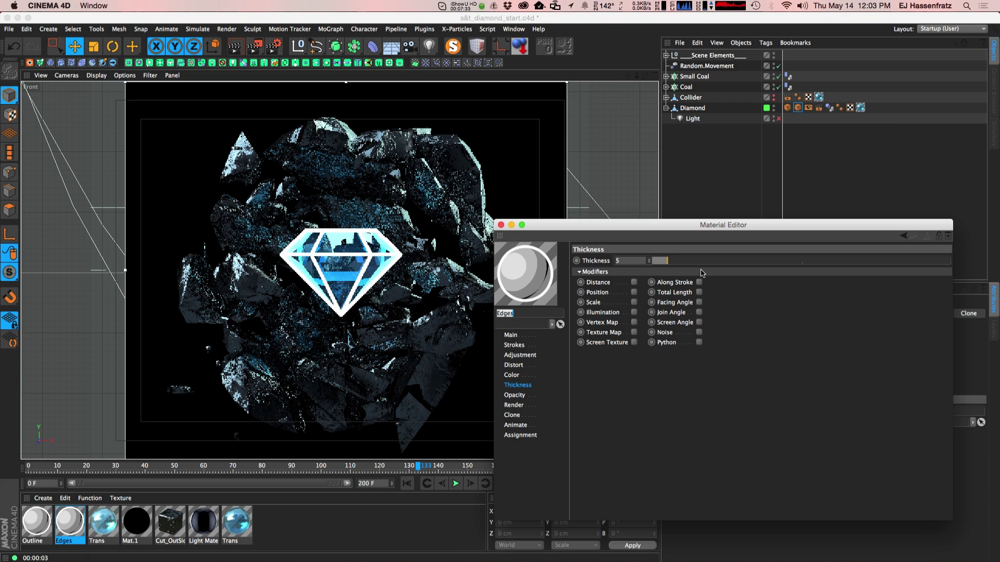
drag(662, 263, 654, 262)
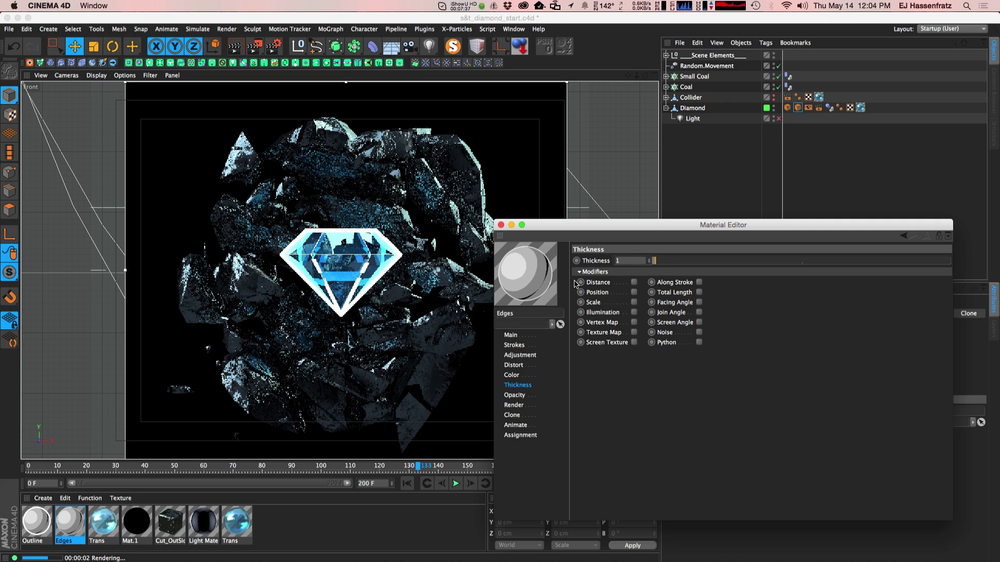
click(648, 259)
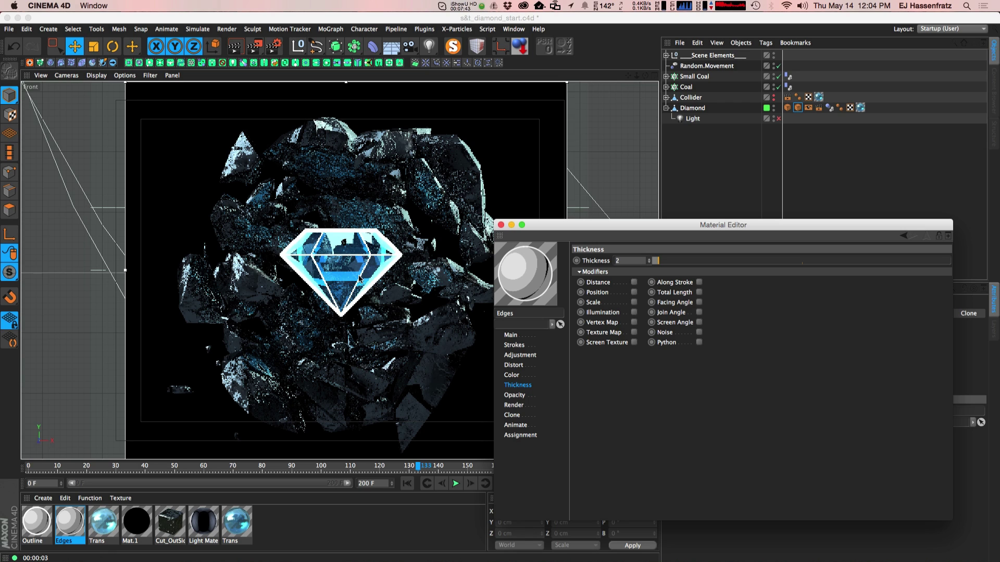
click(501, 225)
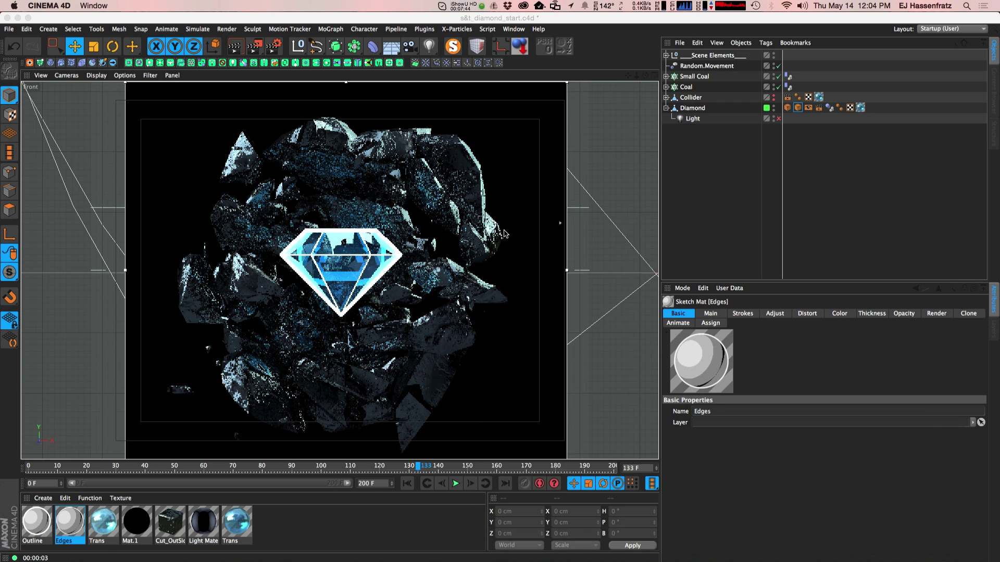
Compare the line types and Default Visible materials of Diamond's Edges and Outline Sketch Style tags
click(797, 108)
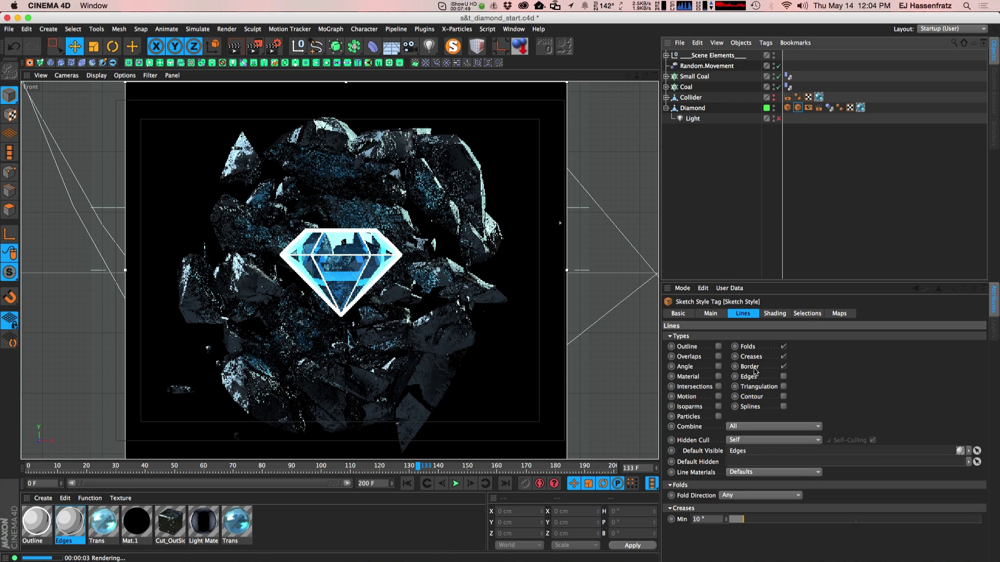
click(786, 109)
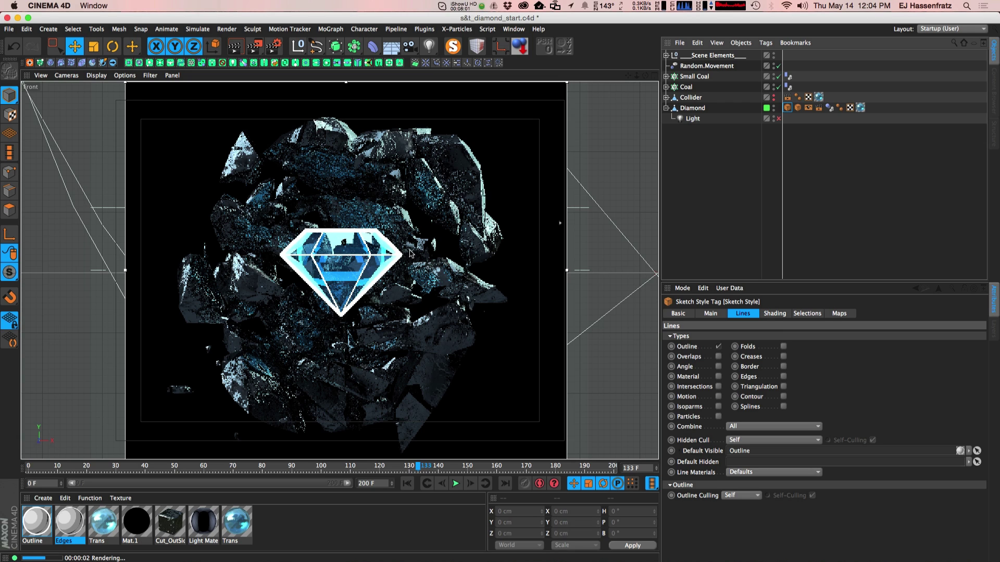
click(797, 107)
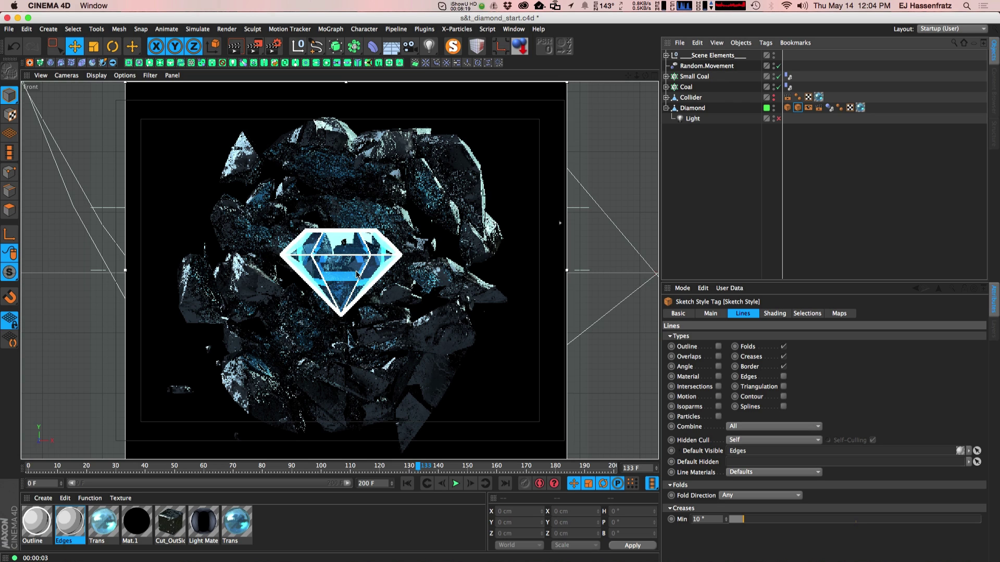
Open the Multi-Pass options of the Sketch and Toon effect in the render settings
click(271, 46)
drag(642, 162, 440, 133)
click(371, 216)
click(354, 208)
click(346, 208)
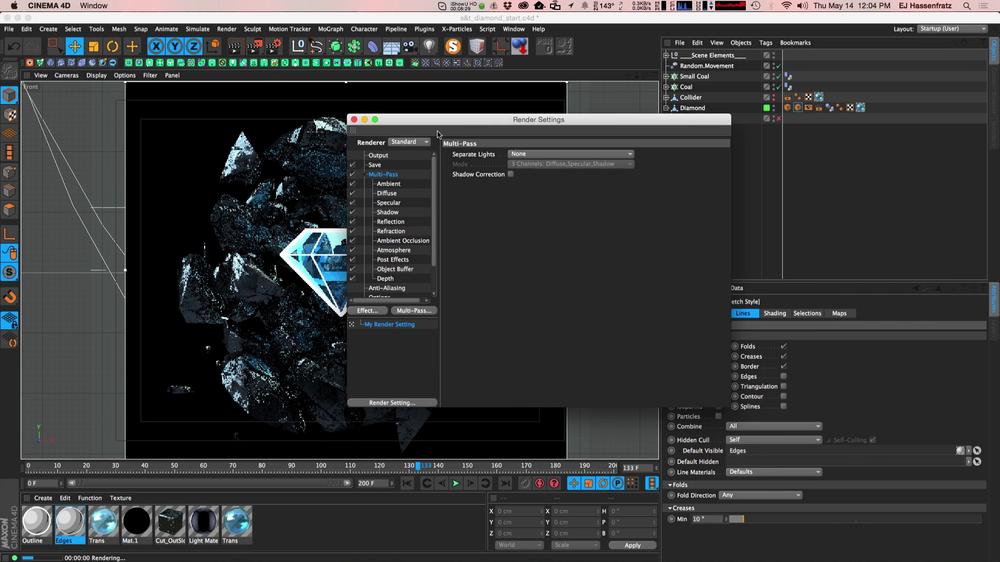
drag(431, 260, 435, 281)
key(ctrl+r)
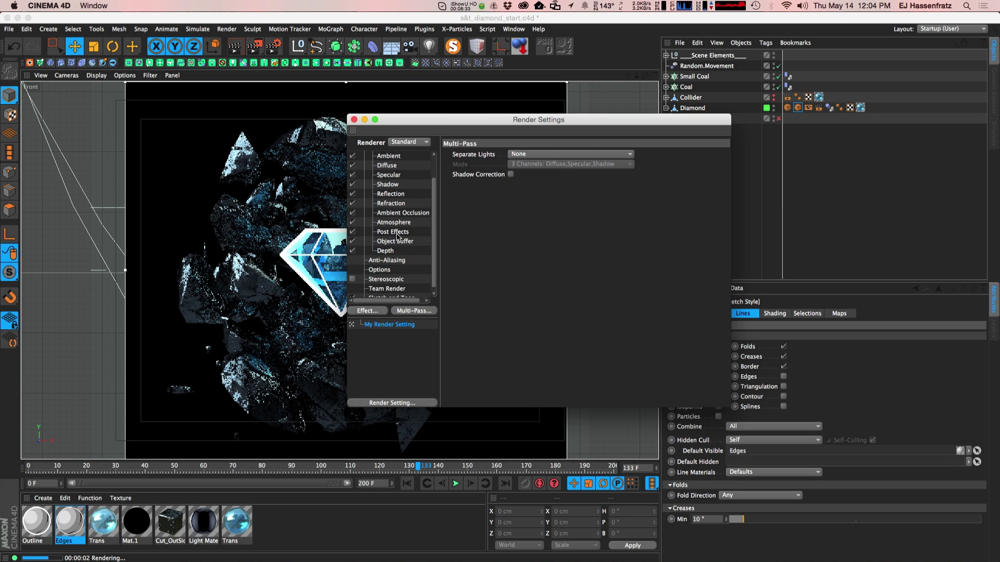
scroll(420, 162, up, 1)
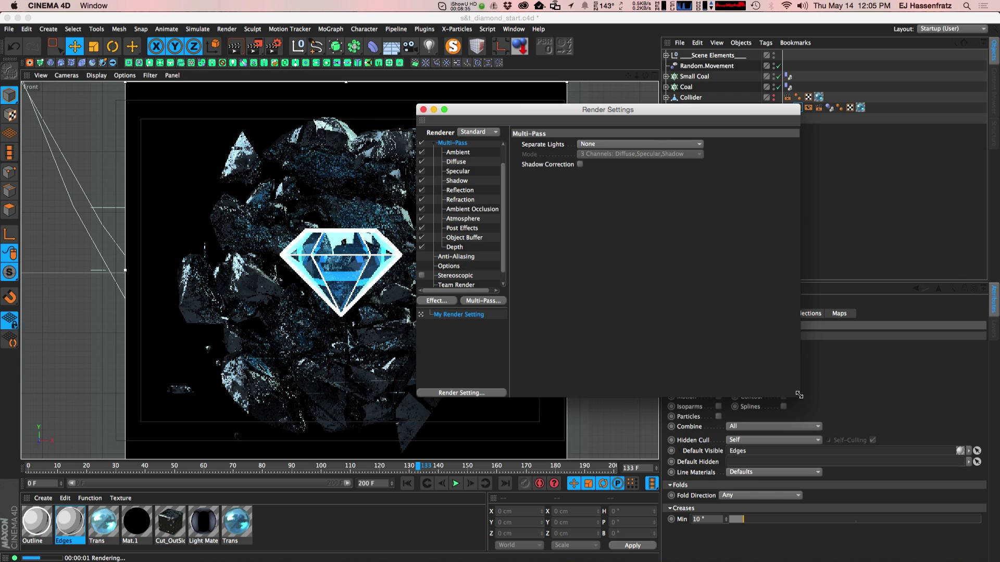
key(ctrl+r)
click(476, 317)
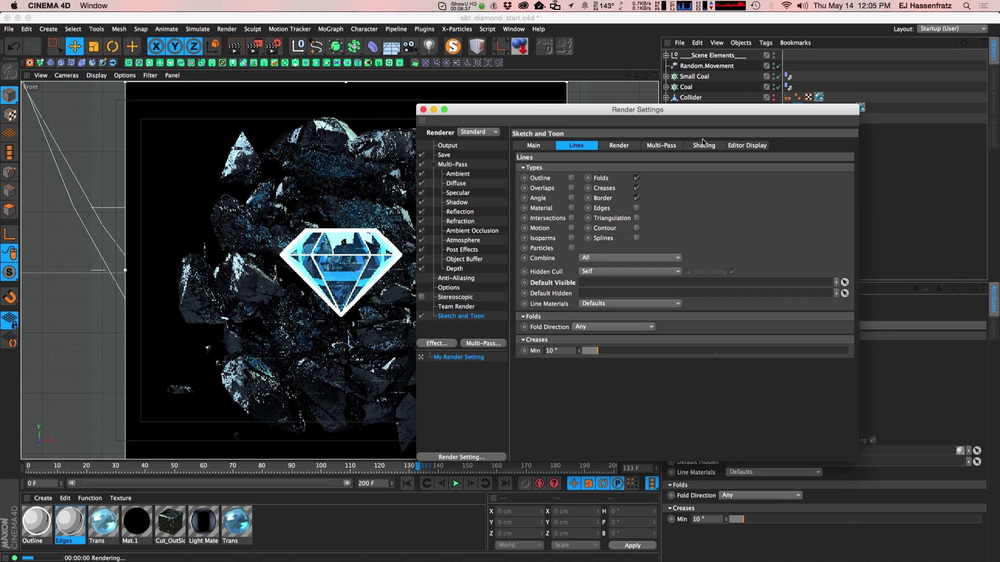
click(663, 146)
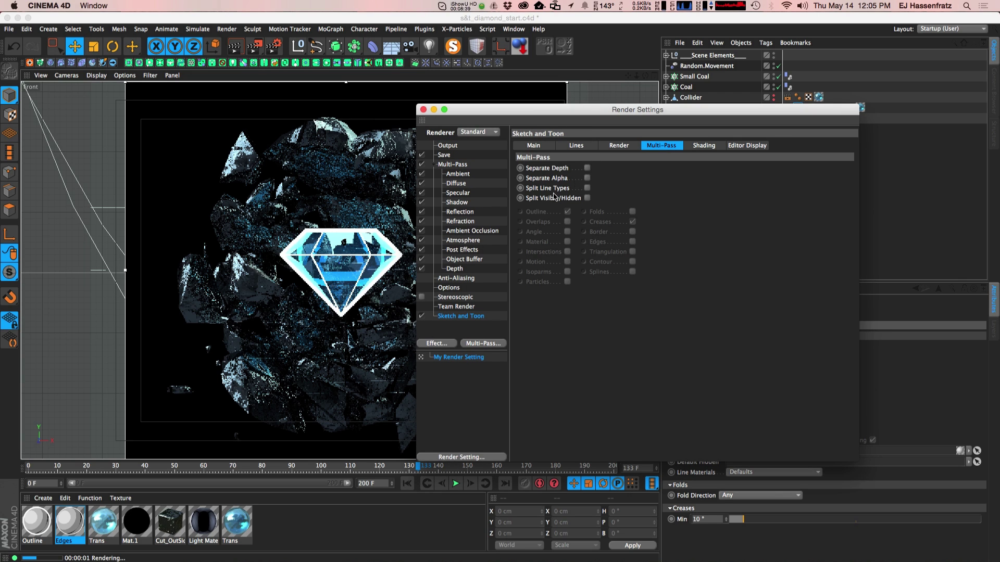
drag(551, 114, 602, 114)
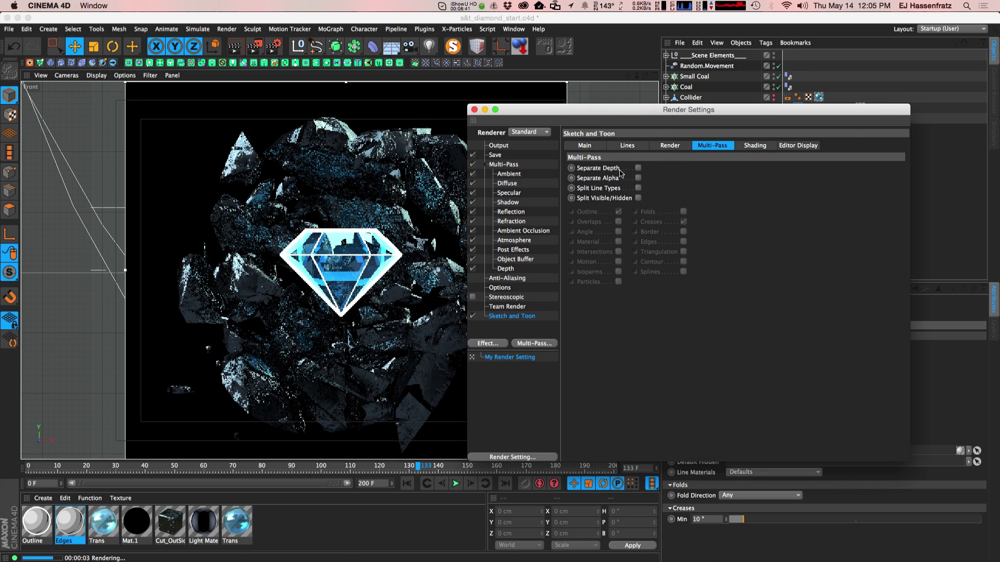
Enable Split Line Types for the Sketch and Toon multi-pass and add the Folds and Border line types
click(639, 188)
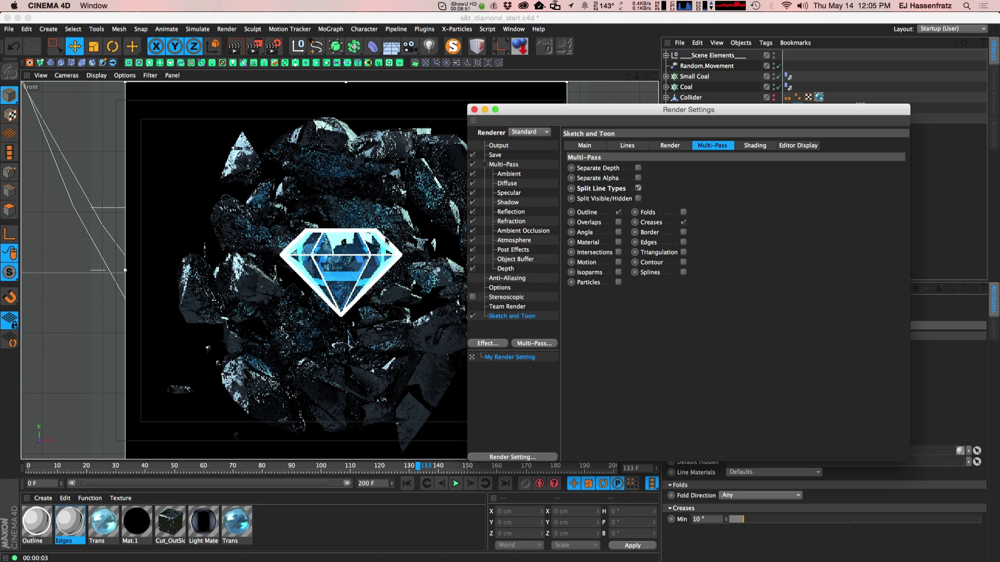
click(683, 212)
click(684, 232)
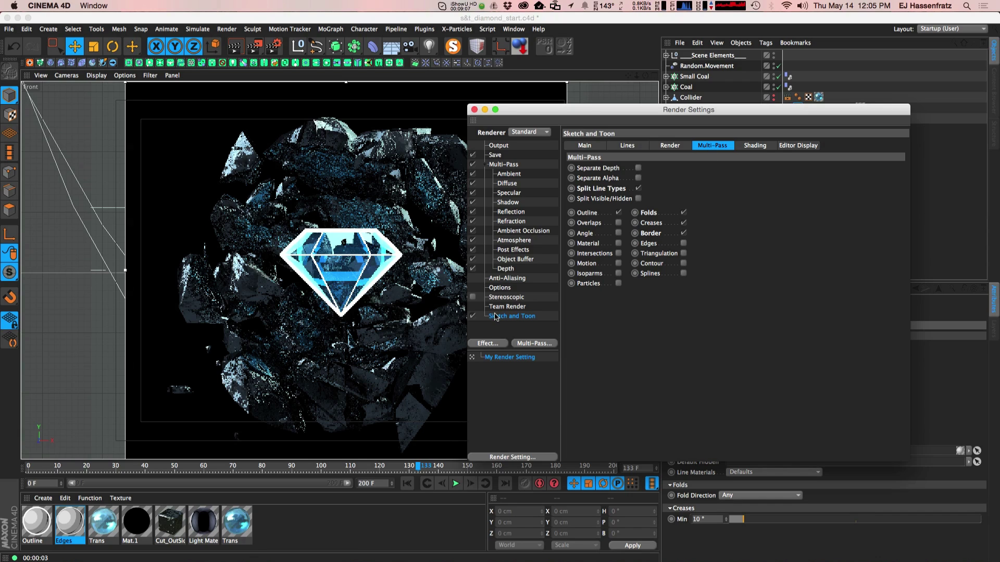
Review the Post Effects pass and the Sketch and Toon Multi-Pass options, keeping the Render Settings window clear of the diamond
key(super+r)
click(517, 254)
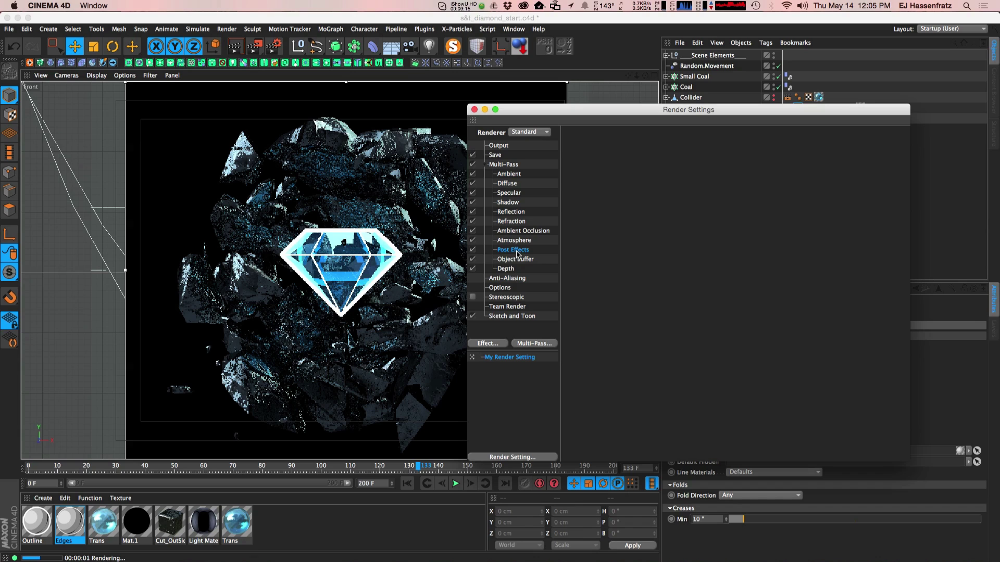
click(516, 316)
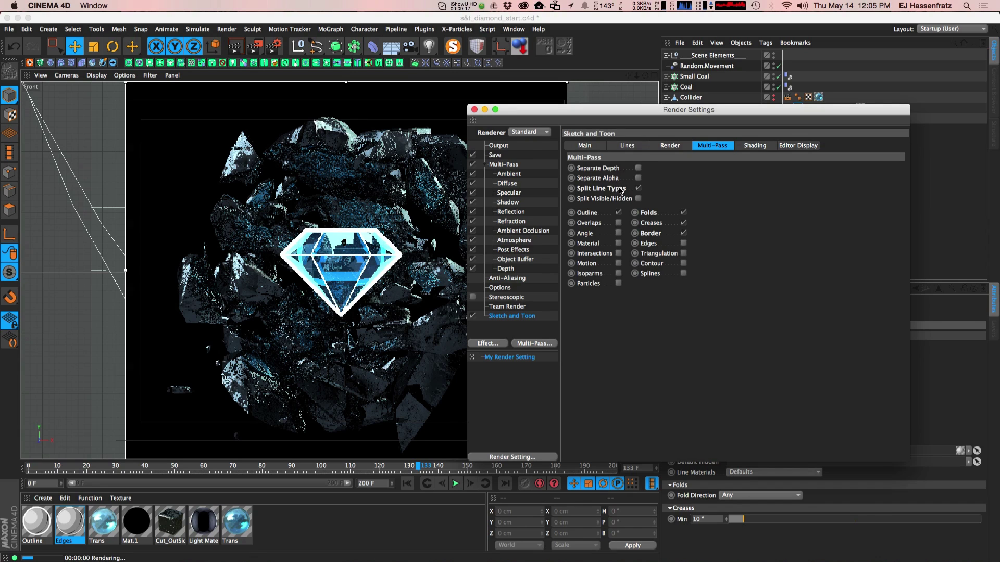
drag(601, 115, 643, 114)
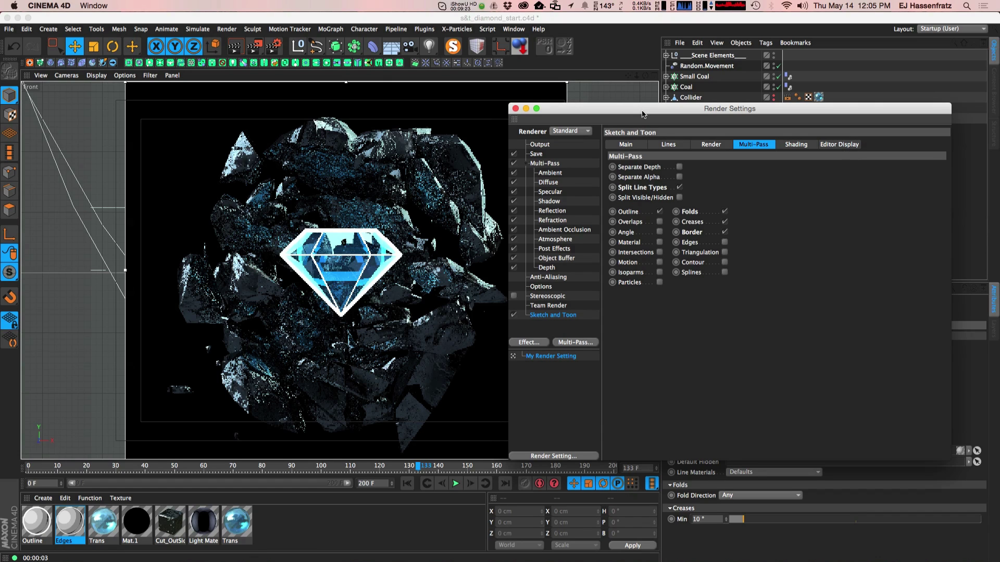
drag(642, 111, 642, 118)
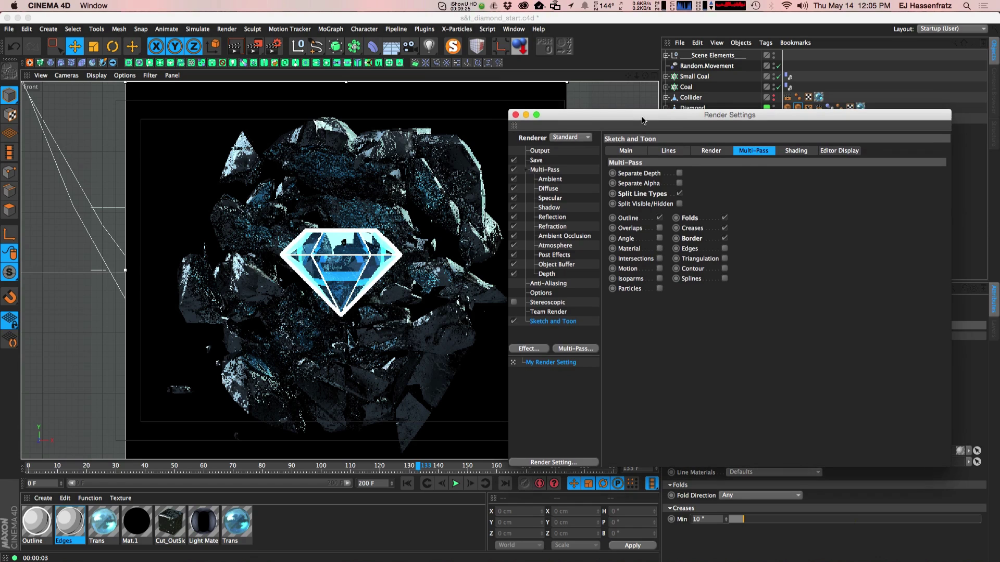
drag(949, 465, 855, 437)
drag(625, 116, 710, 173)
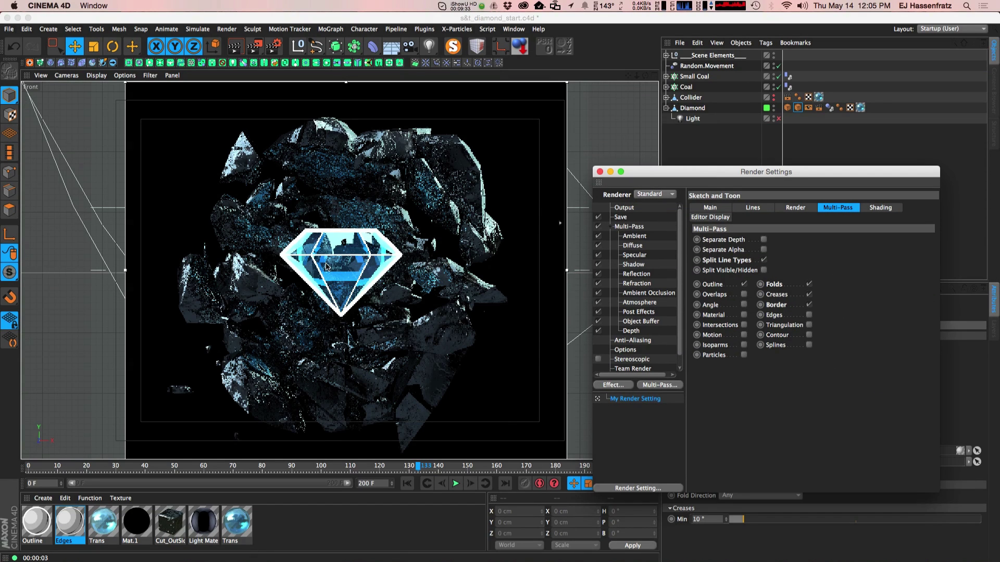
Examine the settings of the diamond's Trans material in the Material Editor and close it
double_click(236, 527)
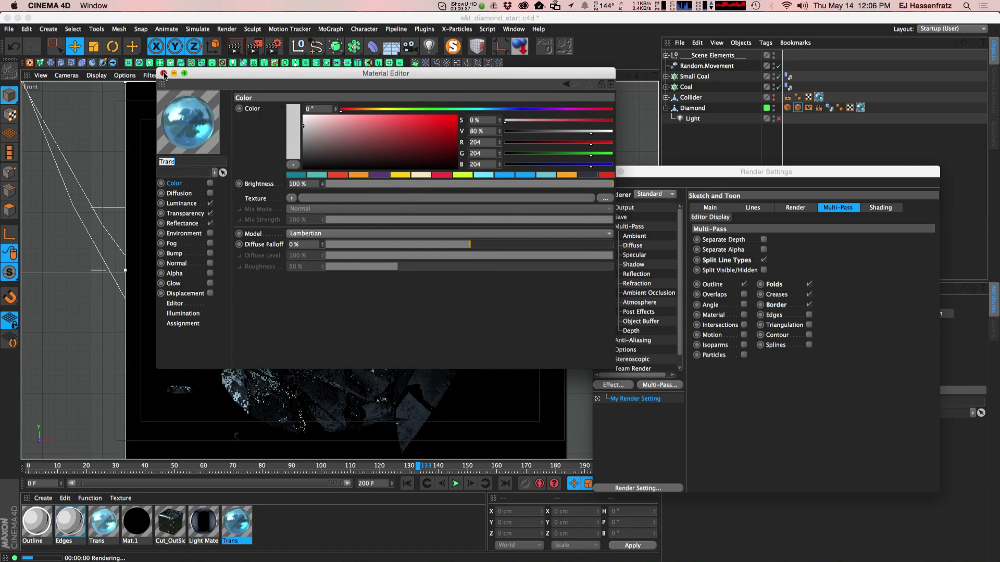
click(163, 74)
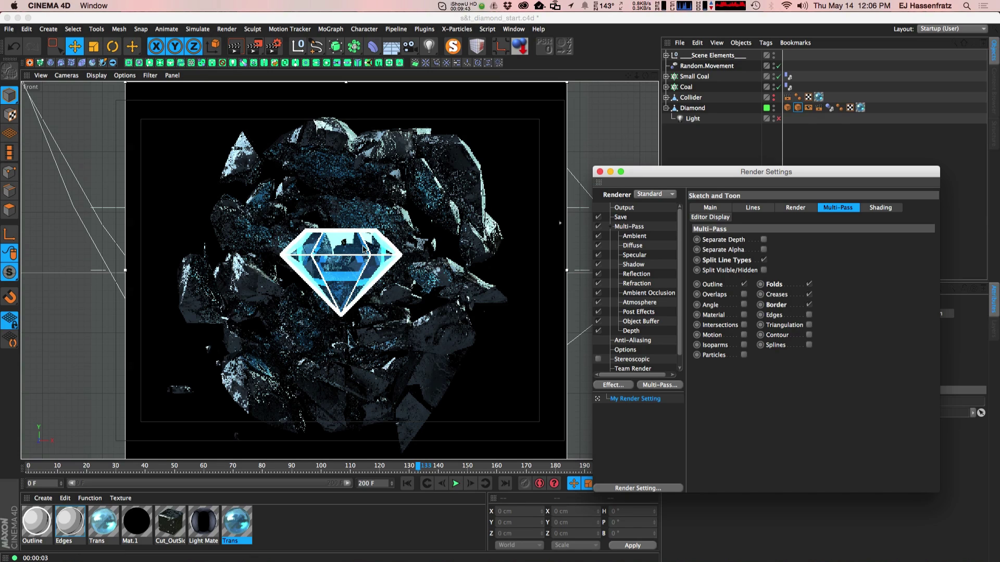
drag(648, 175, 633, 169)
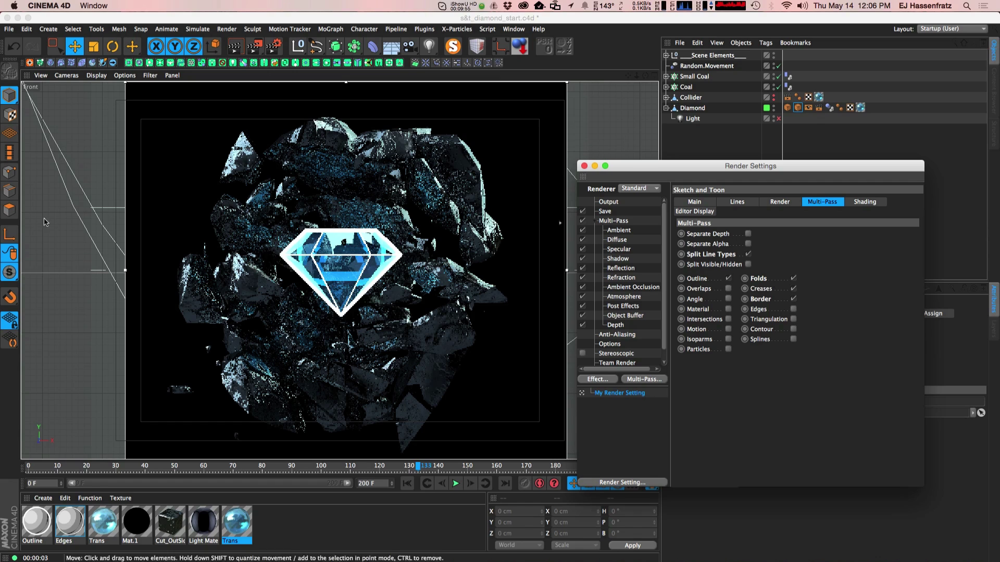
Review the finished diamond animation in the Picture Viewer by scrubbing to frame 66, and return to the Render Settings
click(458, 134)
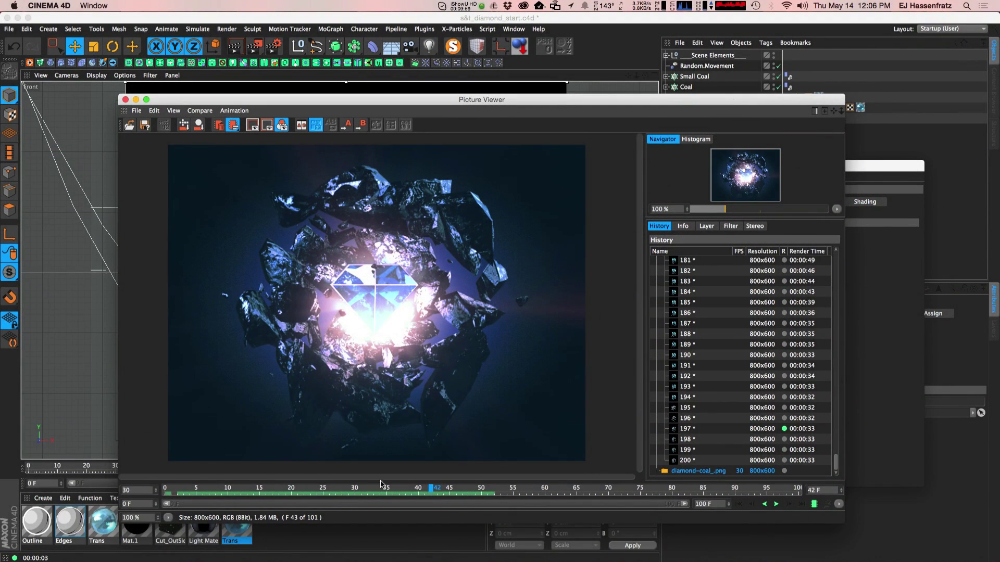
drag(436, 488, 583, 493)
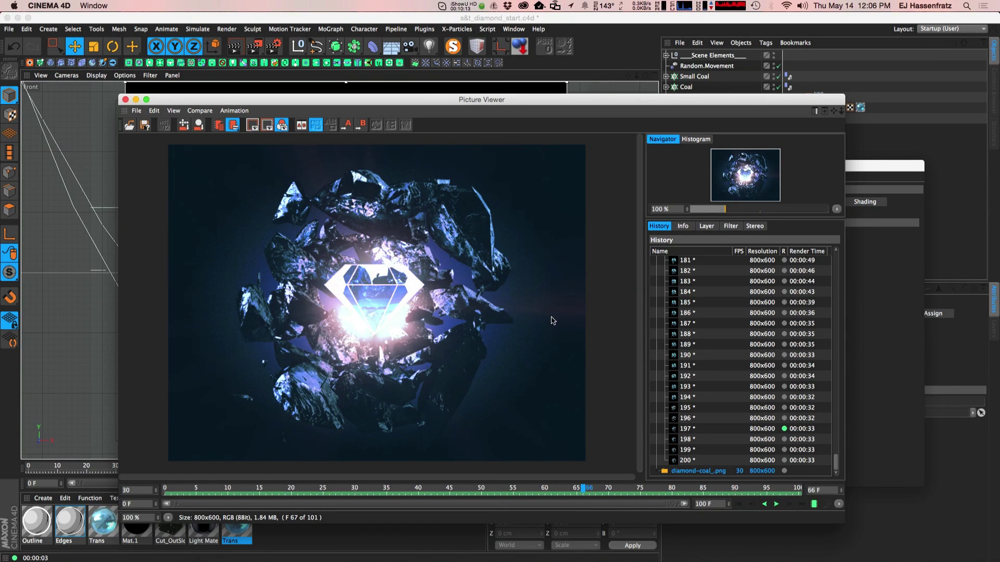
key(ctrl+r)
drag(392, 100, 272, 90)
key(super+w)
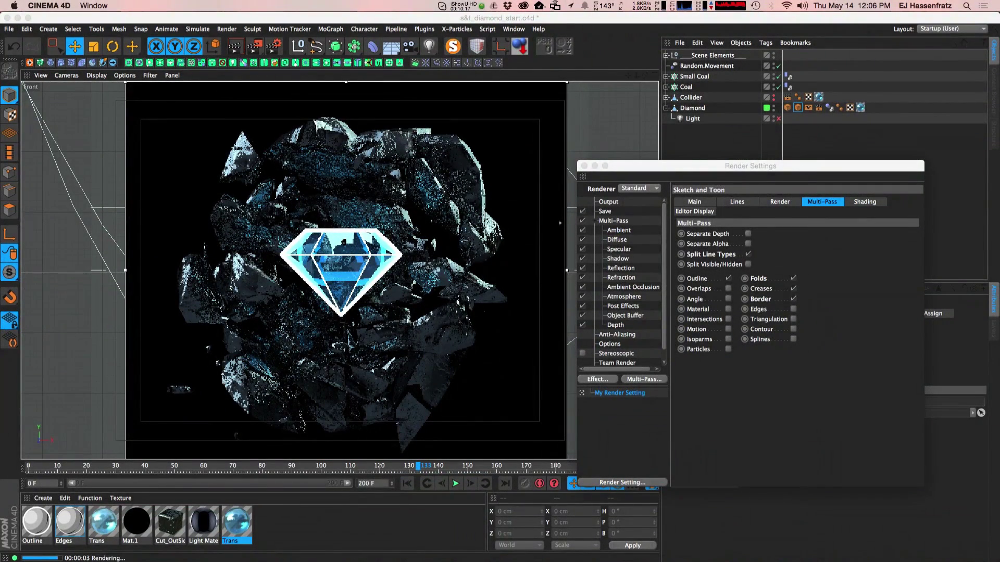
drag(638, 167, 638, 154)
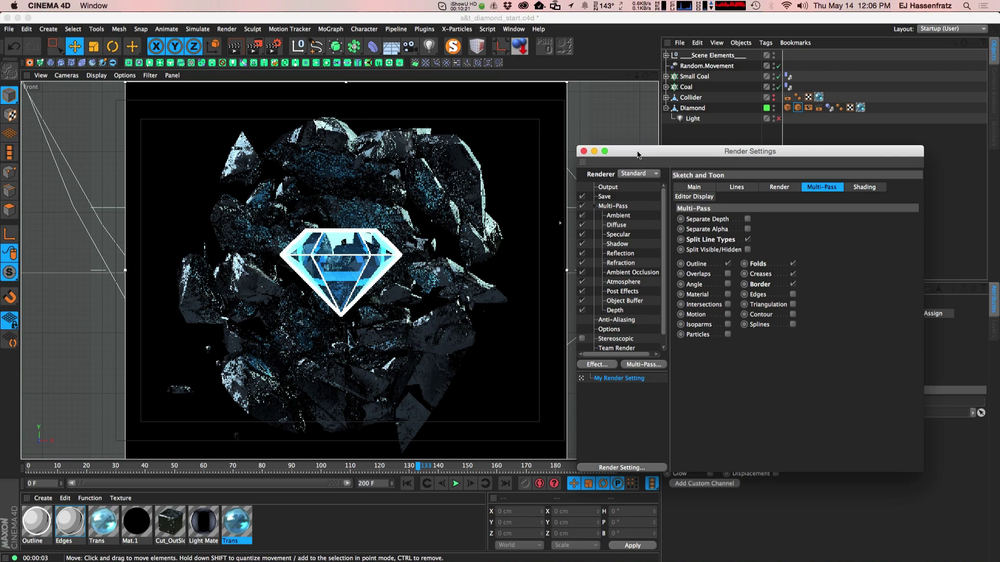
drag(638, 155, 568, 124)
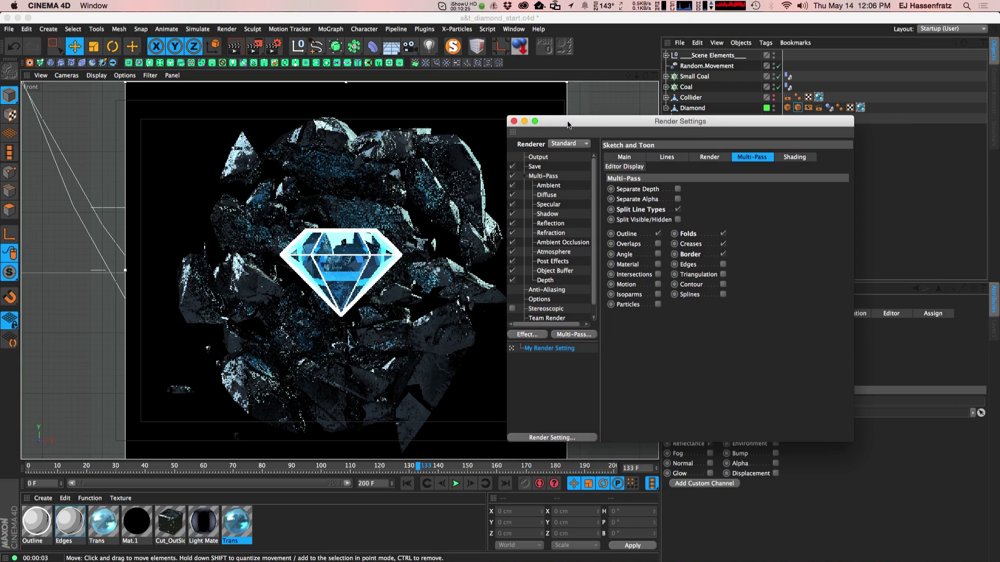